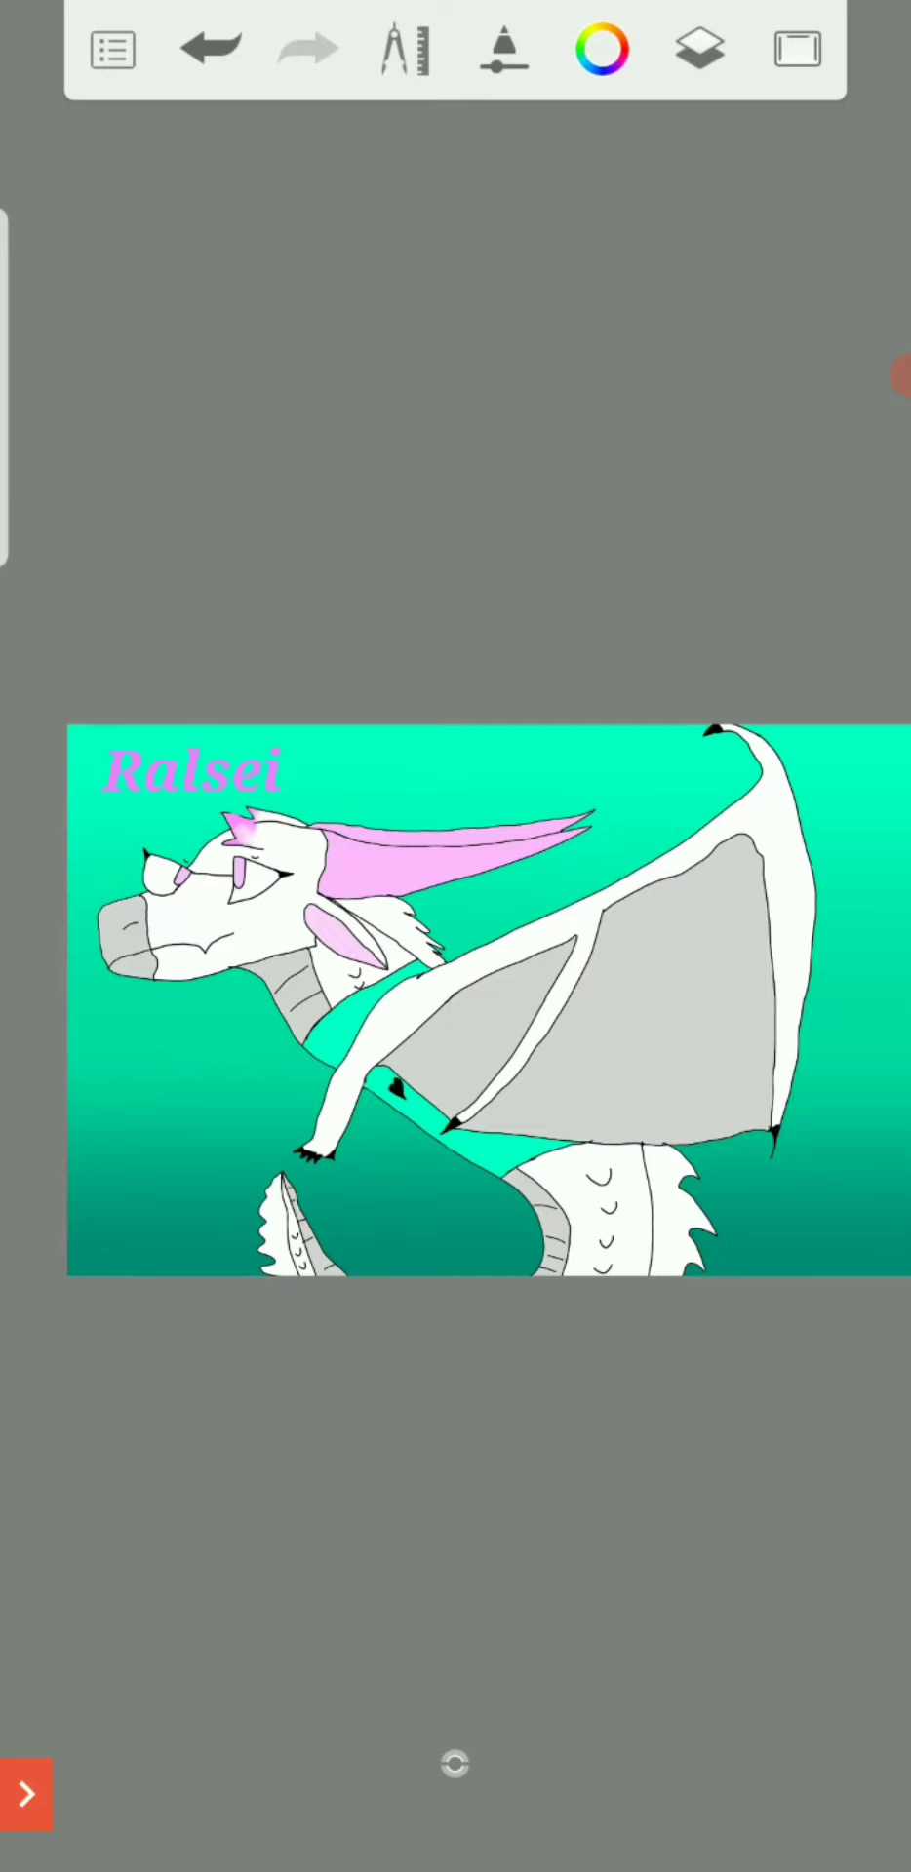
Hide the coloured Ralsei layer and show the detailed line-art layer
left_click(699, 51)
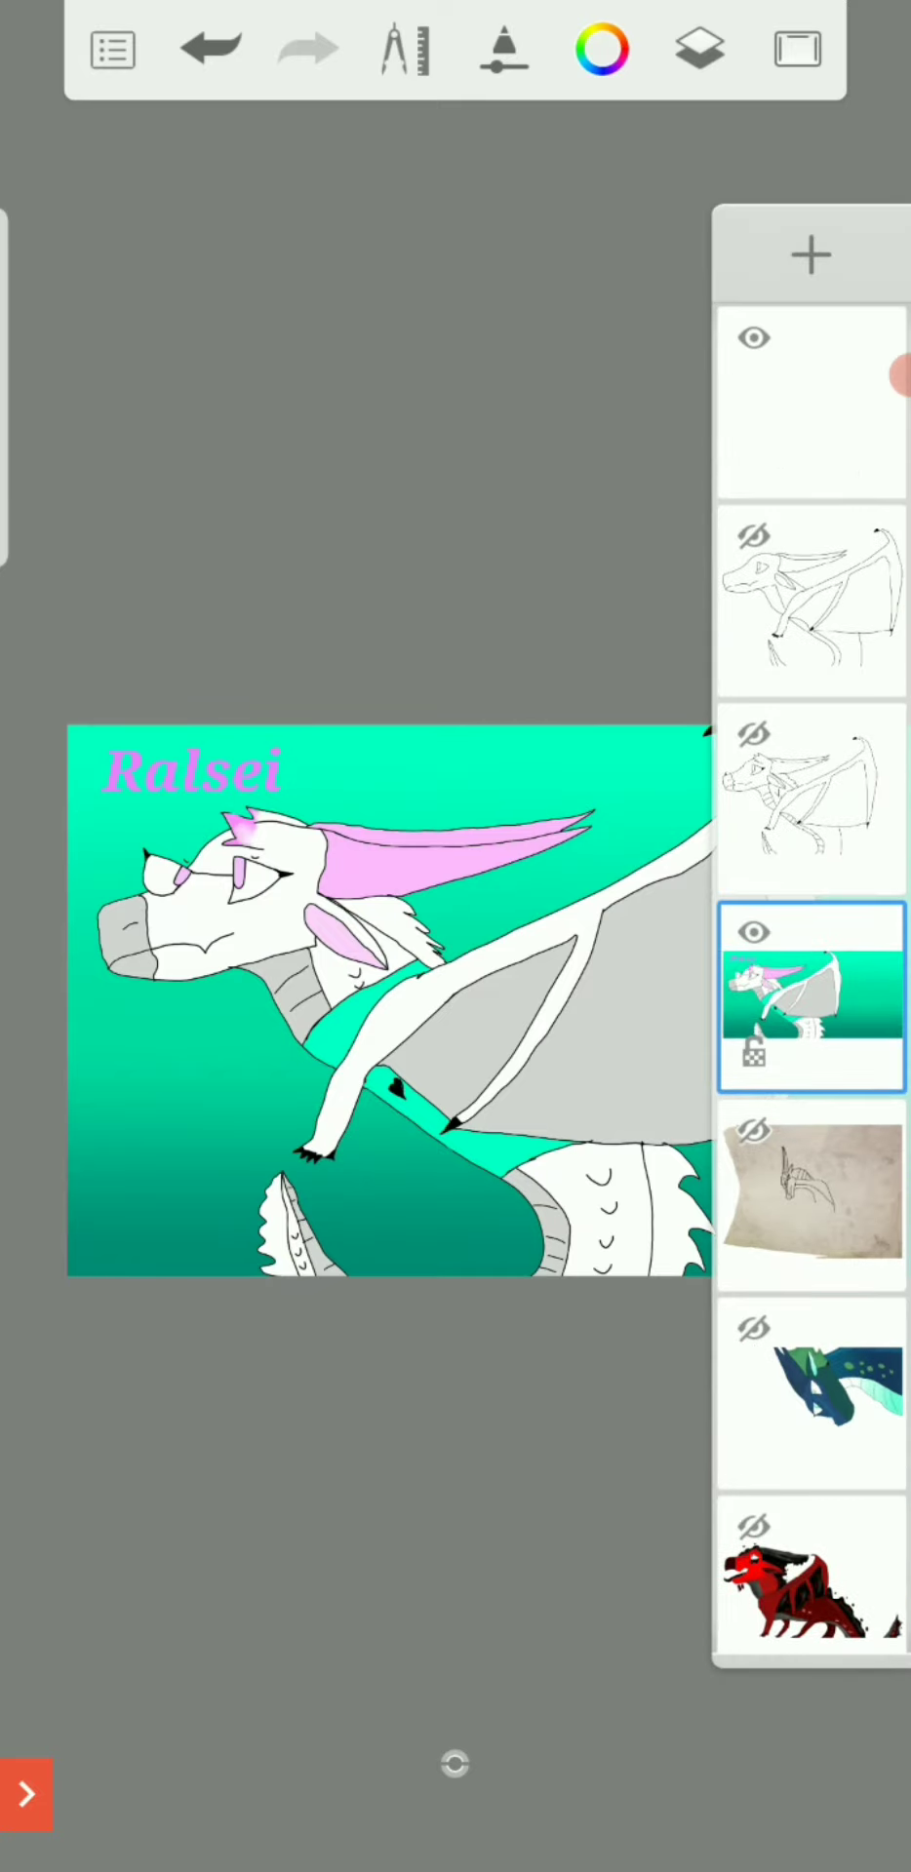
left_click(753, 932)
scroll(812, 980, "down", 1)
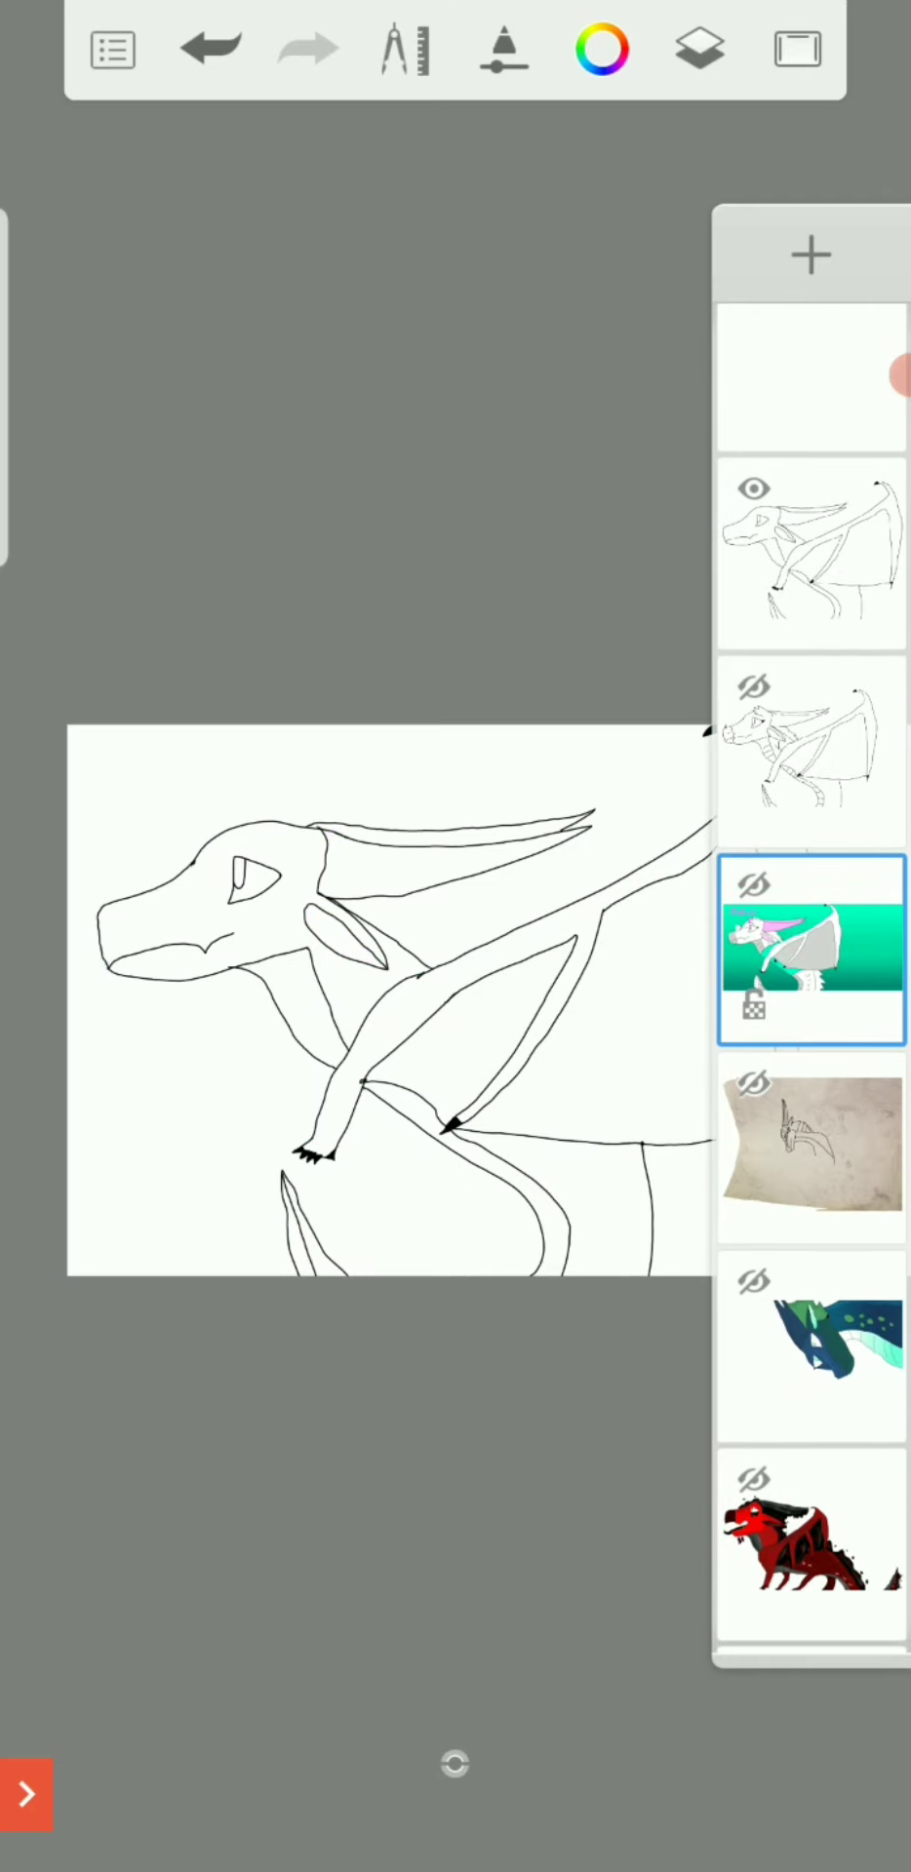
left_click(753, 686)
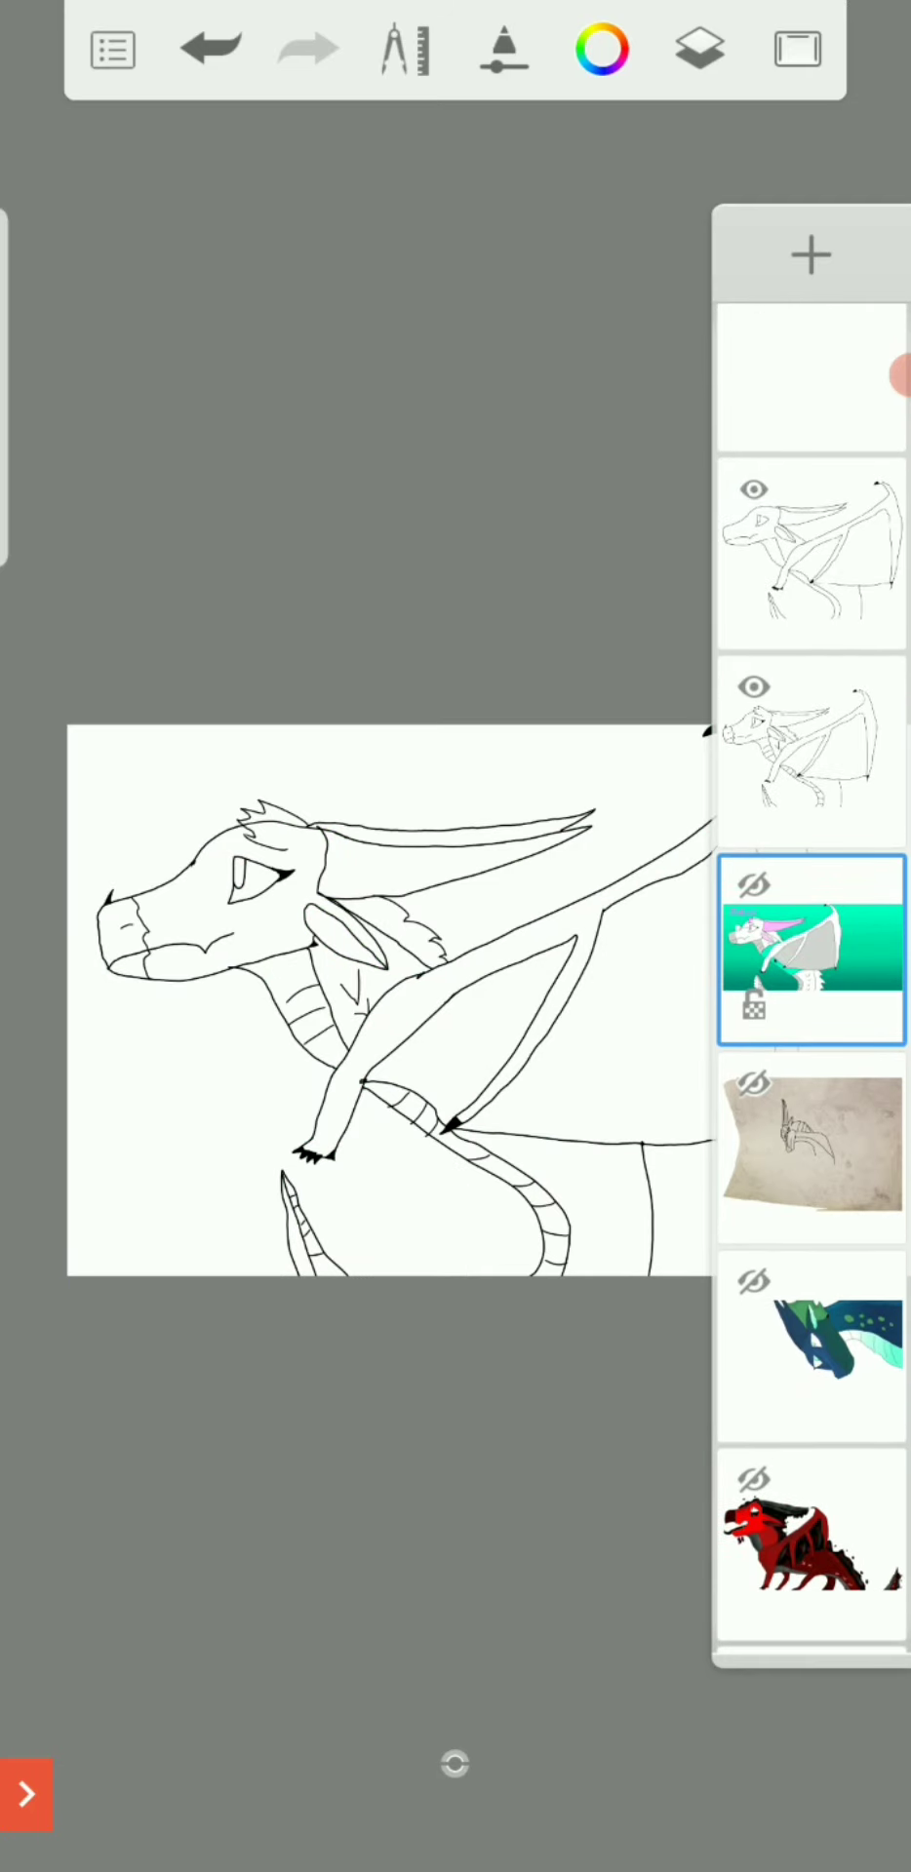
left_click(380, 995)
scroll(439, 951, "up", 5)
scroll(456, 936, "down", 5)
scroll(587, 951, "up", 8)
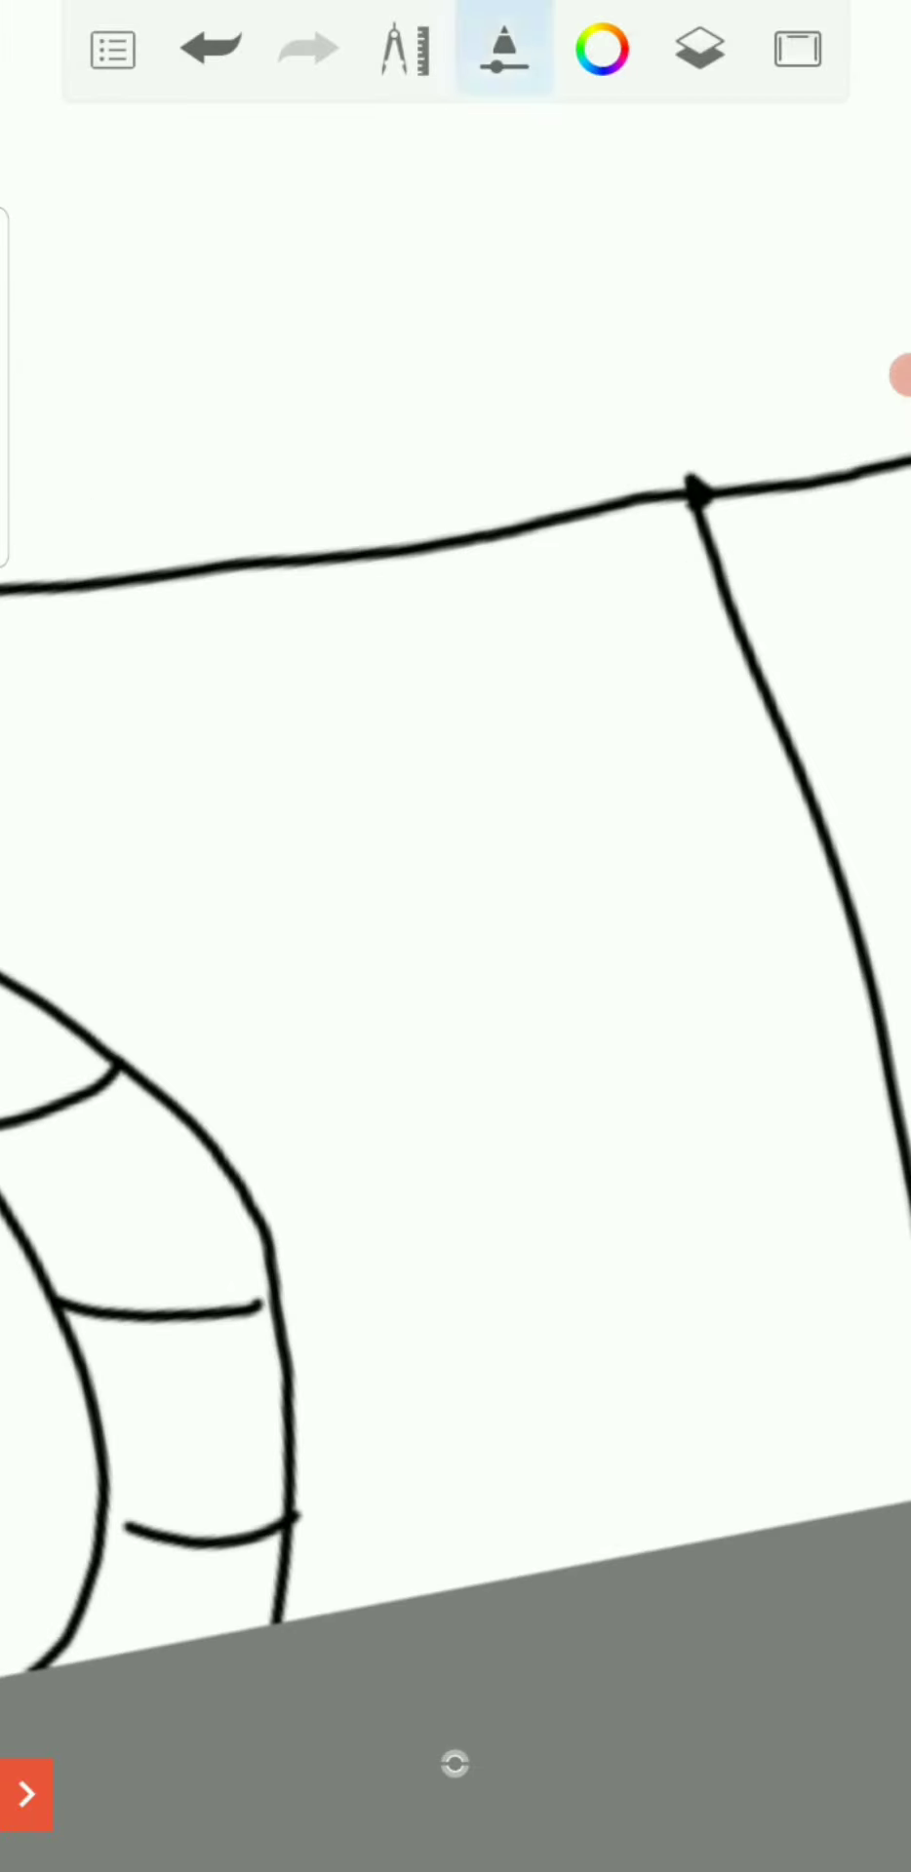
Pick a sketching brush and select the visible line-art layer for drawing
left_click(502, 51)
left_click(154, 728)
left_click(508, 687)
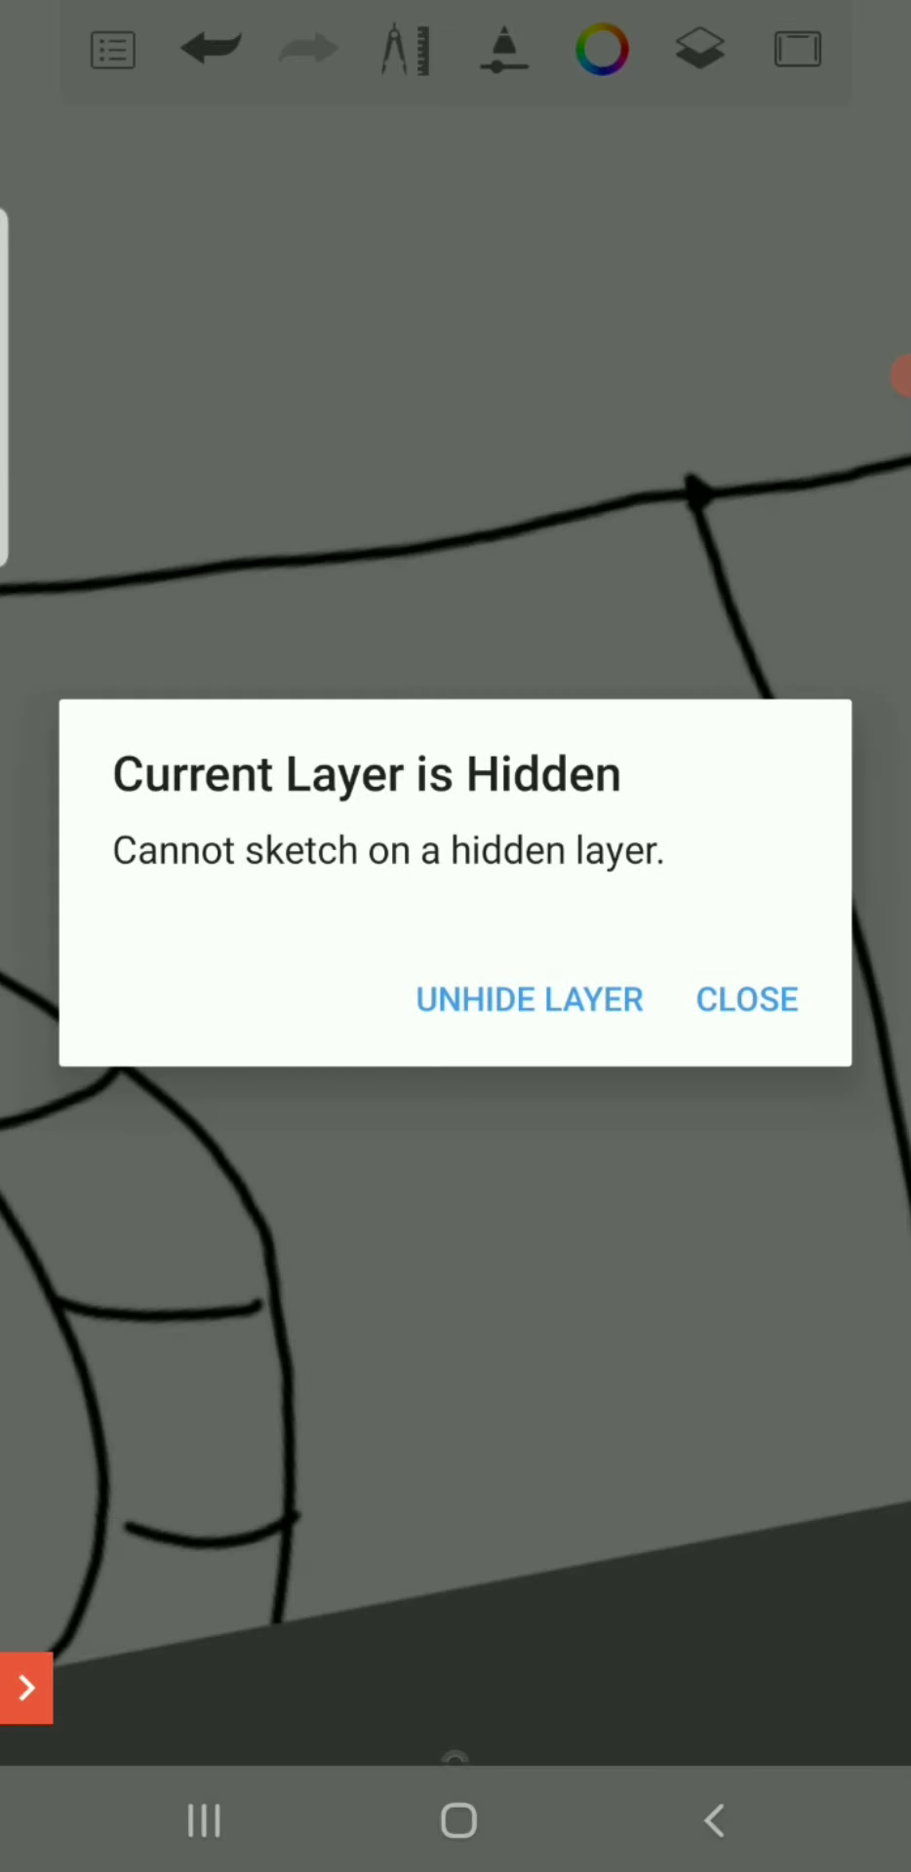
left_click(747, 998)
left_click(700, 51)
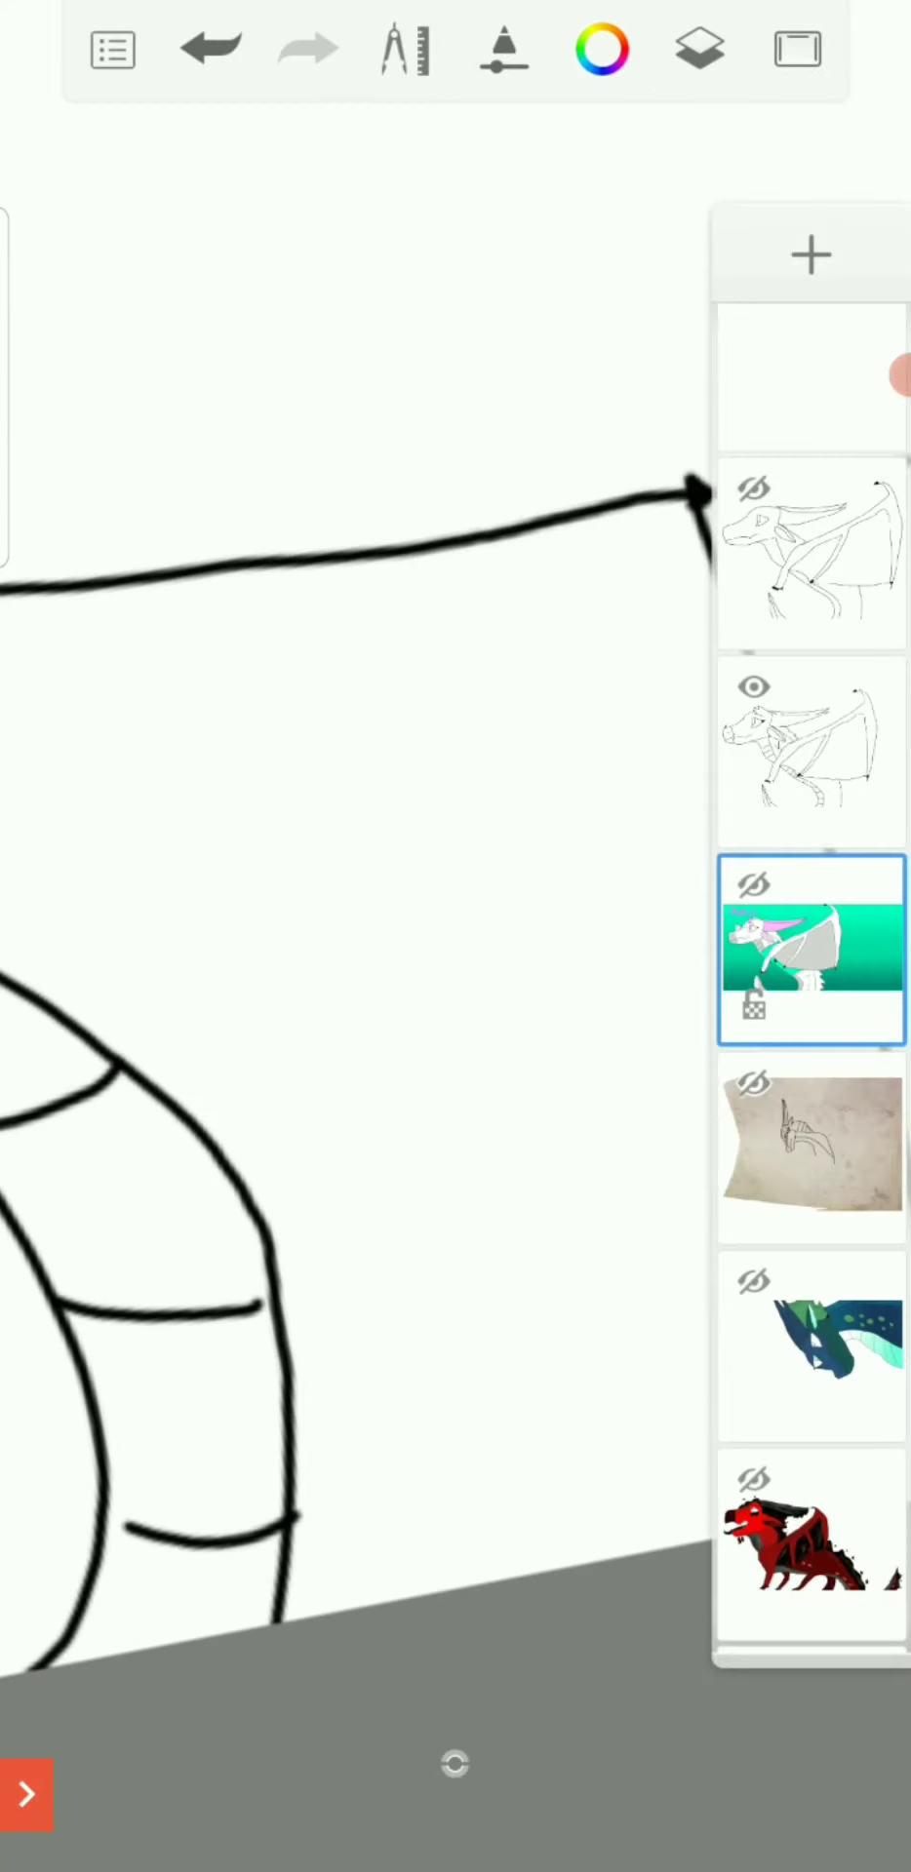
left_click(813, 739)
Draw three V-shaped scale marks down the dragon's tail
left_click_drag(292, 841, 505, 732)
left_click_drag(443, 1124, 593, 1097)
left_click(569, 1460)
left_click_drag(490, 1404, 607, 1375)
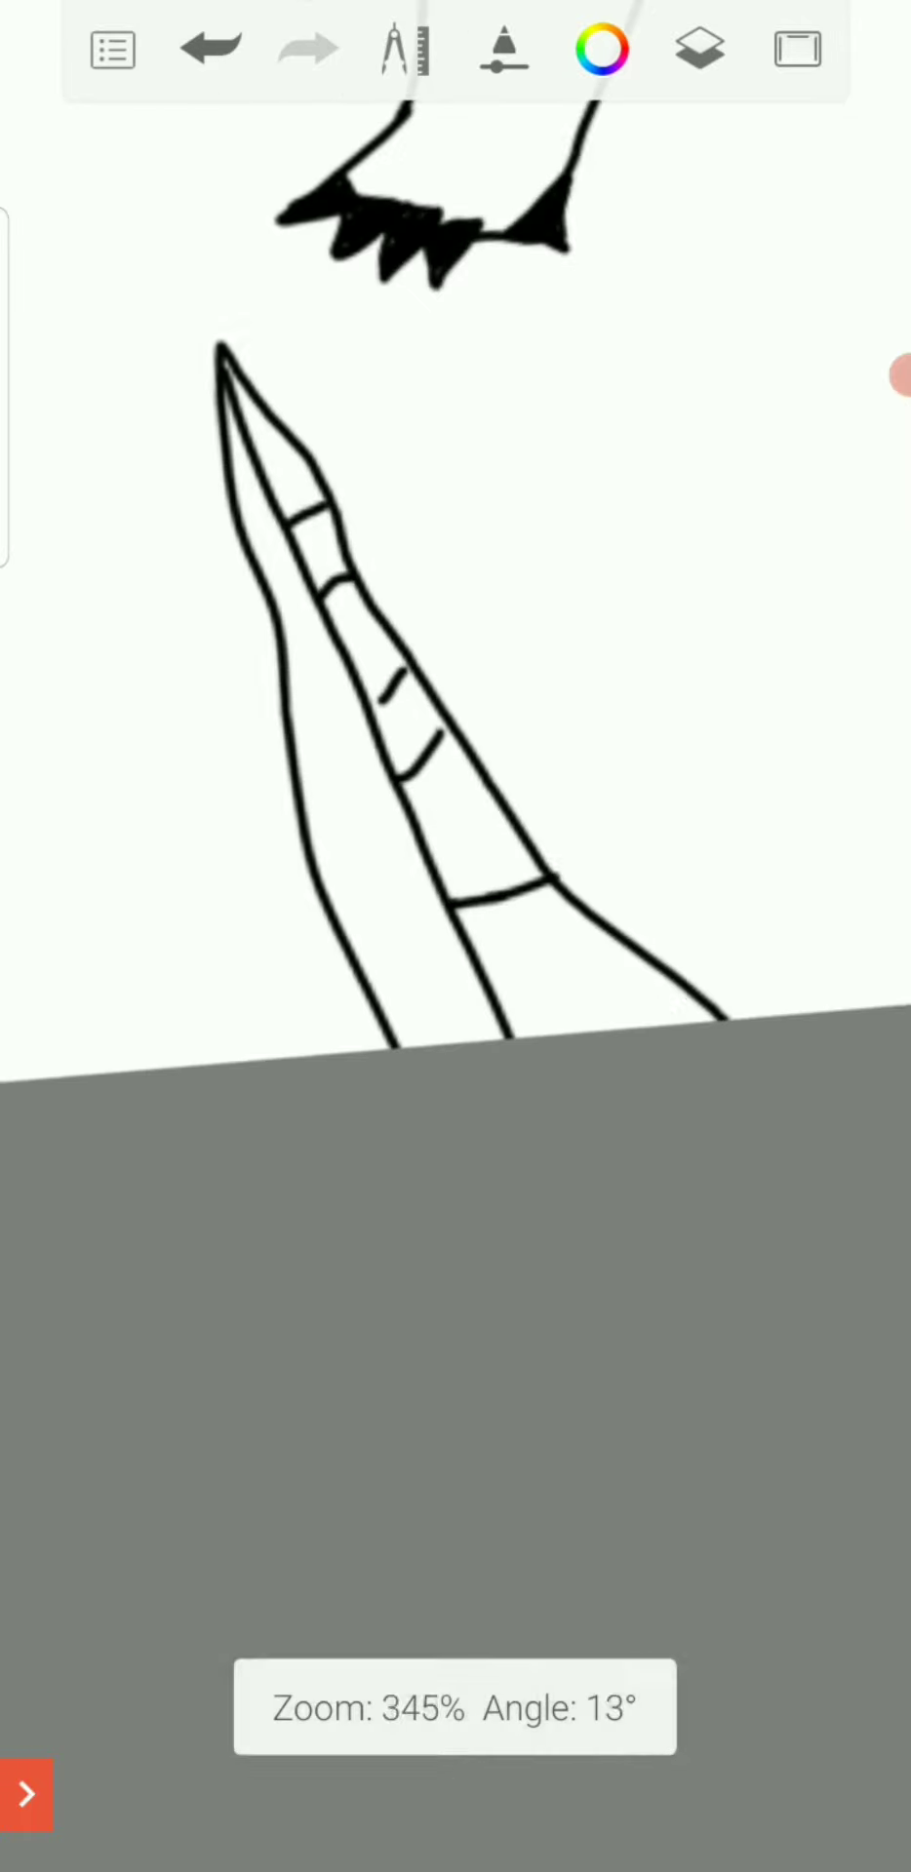
scroll(455, 731, "up", 5)
scroll(455, 732, "up", 5)
Add V scale marks along the spike's sections, ending near its tip
left_click_drag(374, 798, 593, 827)
left_click_drag(351, 1361, 520, 1170)
scroll(455, 936, "down", 3)
scroll(456, 937, "up", 3)
left_click_drag(351, 1083, 484, 1068)
left_click_drag(337, 1536, 439, 1478)
scroll(455, 936, "up", 2)
scroll(455, 937, "up", 3)
left_click_drag(315, 1112, 439, 1068)
scroll(455, 936, "down", 5)
scroll(455, 937, "down", 3)
scroll(456, 731, "down", 3)
scroll(456, 585, "down", 3)
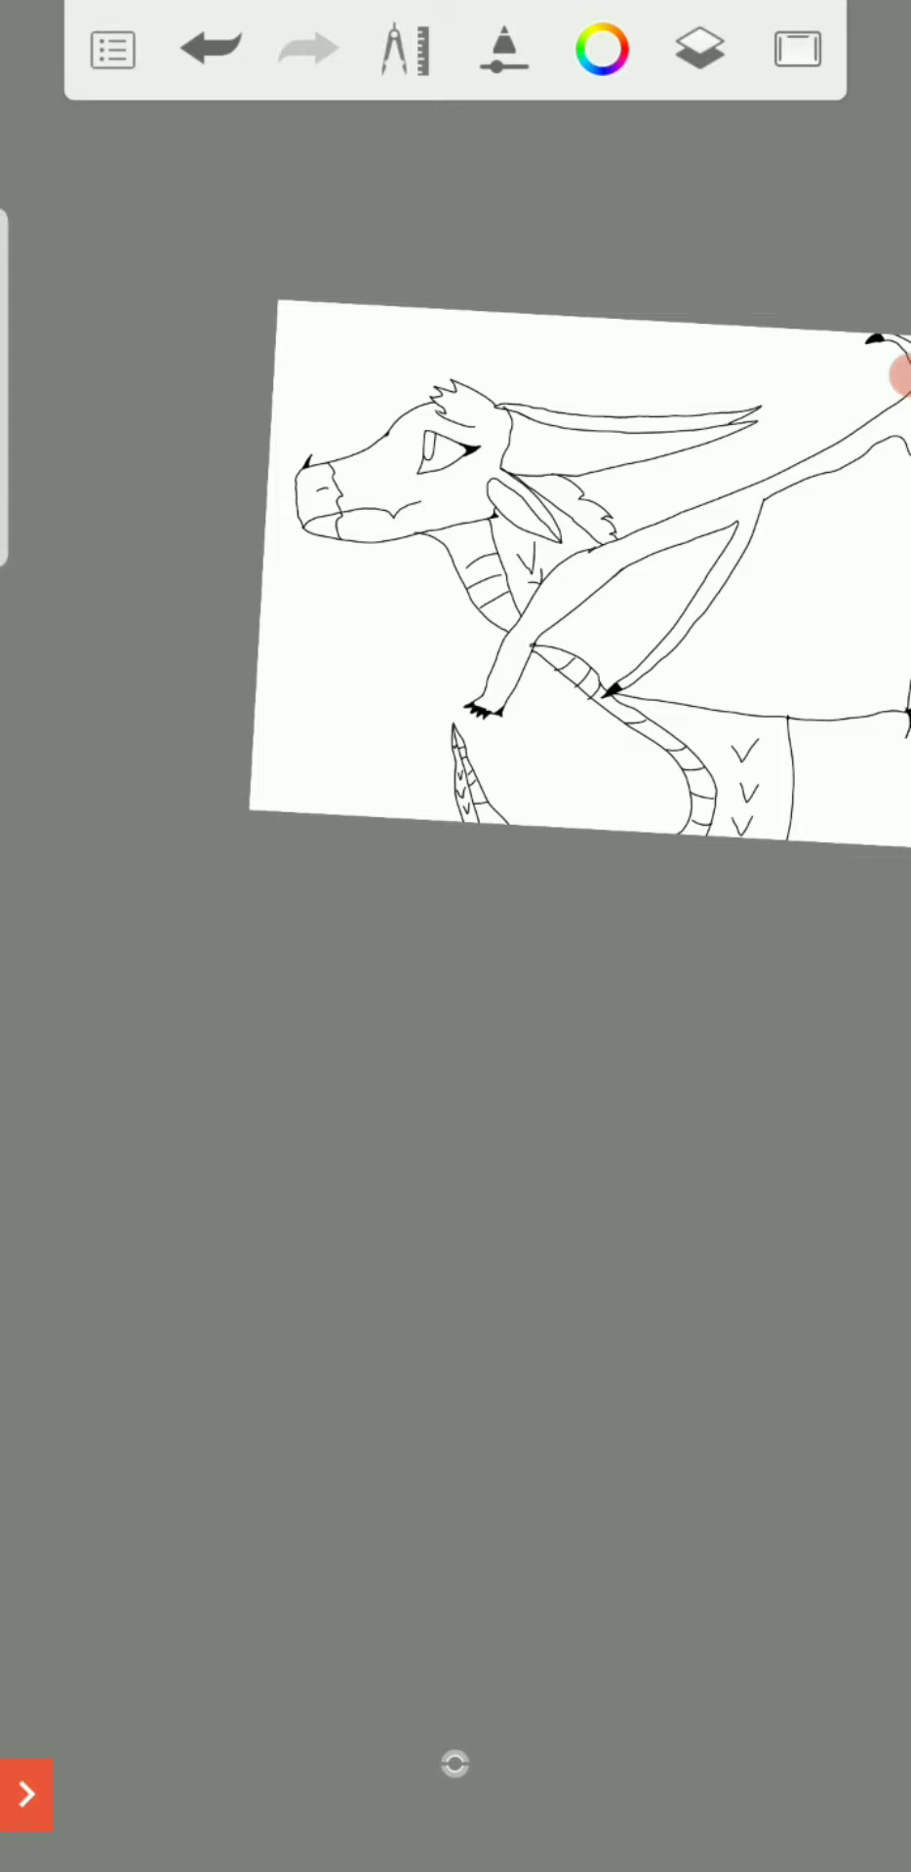
Switch to the Fill tool and pick a purple-magenta colour
left_click(404, 50)
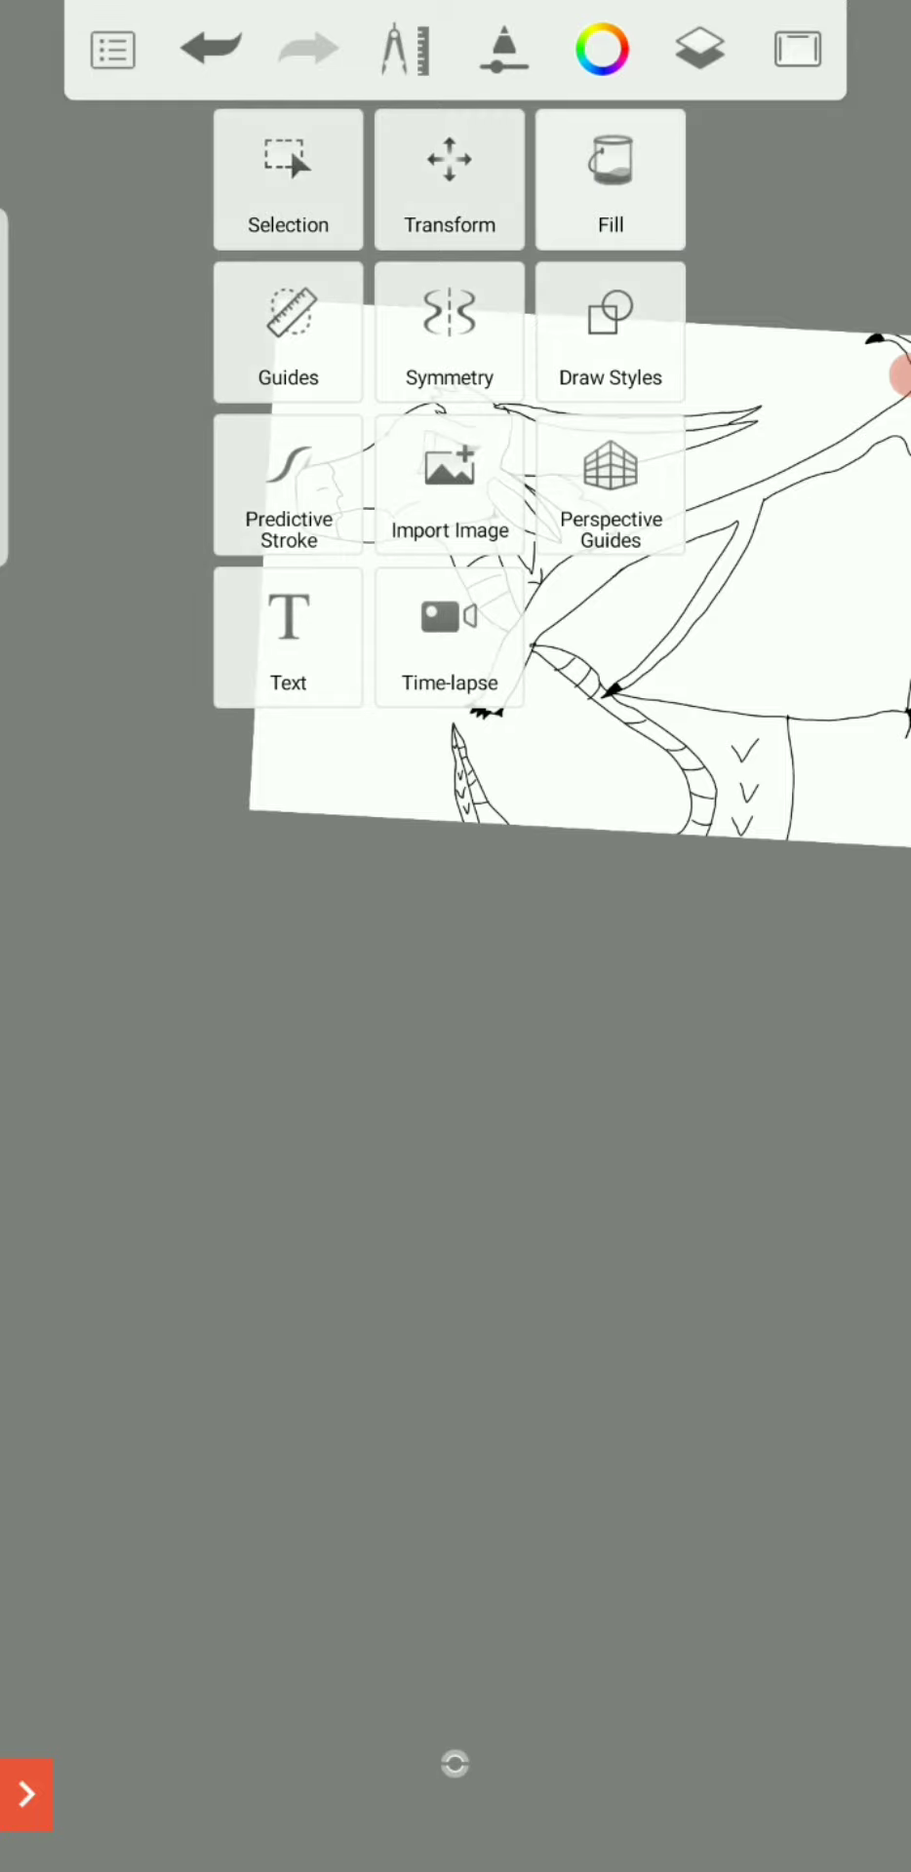
left_click(610, 176)
left_click(601, 49)
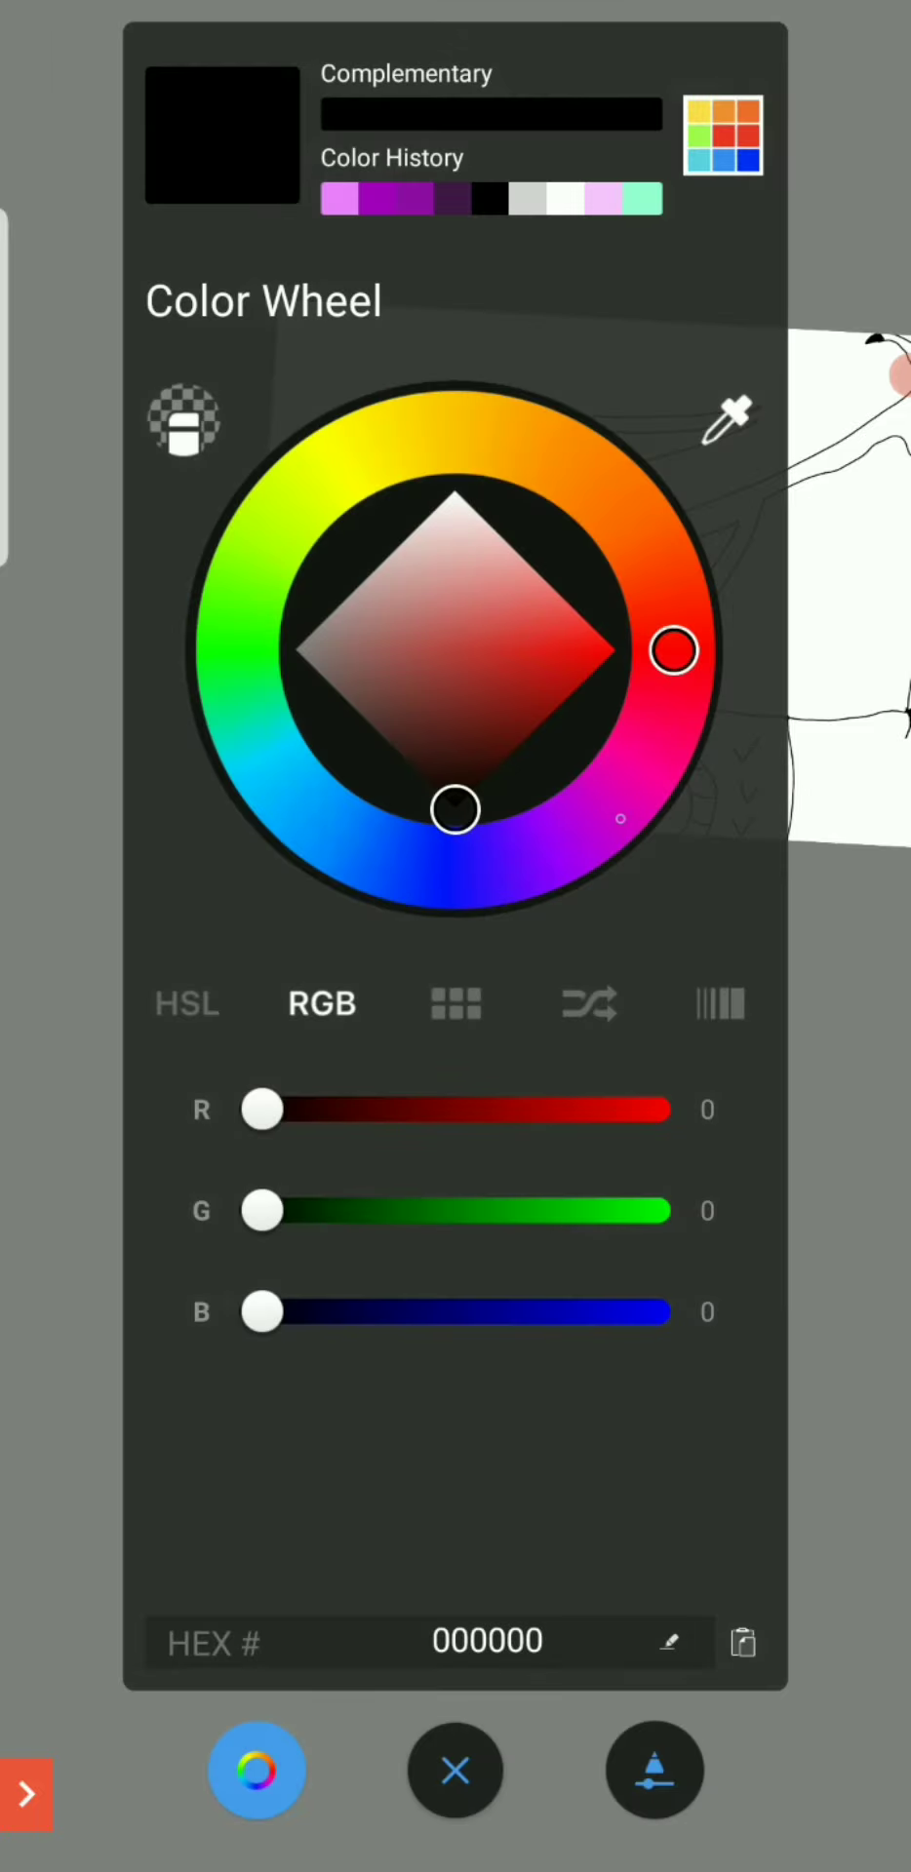
left_click(551, 846)
mouse_move(551, 845)
left_mouse_down()
mouse_move(622, 787)
mouse_move(517, 857)
mouse_move(671, 681)
mouse_move(565, 837)
mouse_move(662, 702)
left_mouse_up()
left_click(654, 1771)
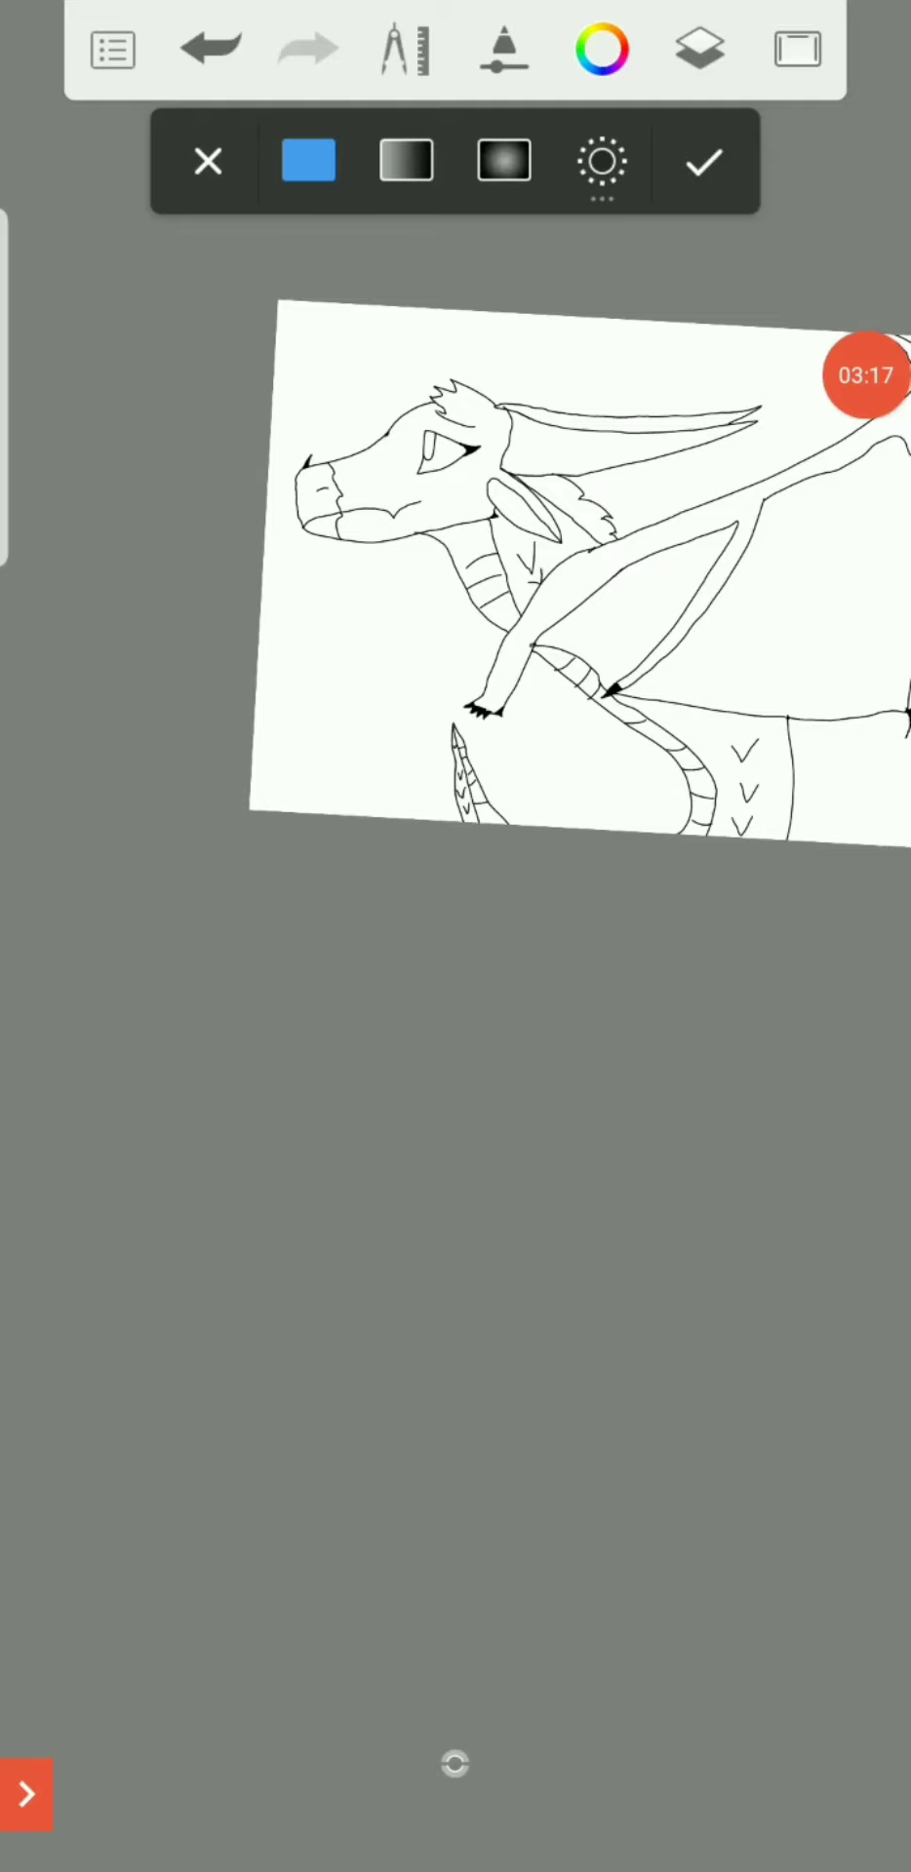
Try a bright magenta fill on the neck, then undo it
left_click(600, 50)
left_click_drag(587, 823, 619, 791)
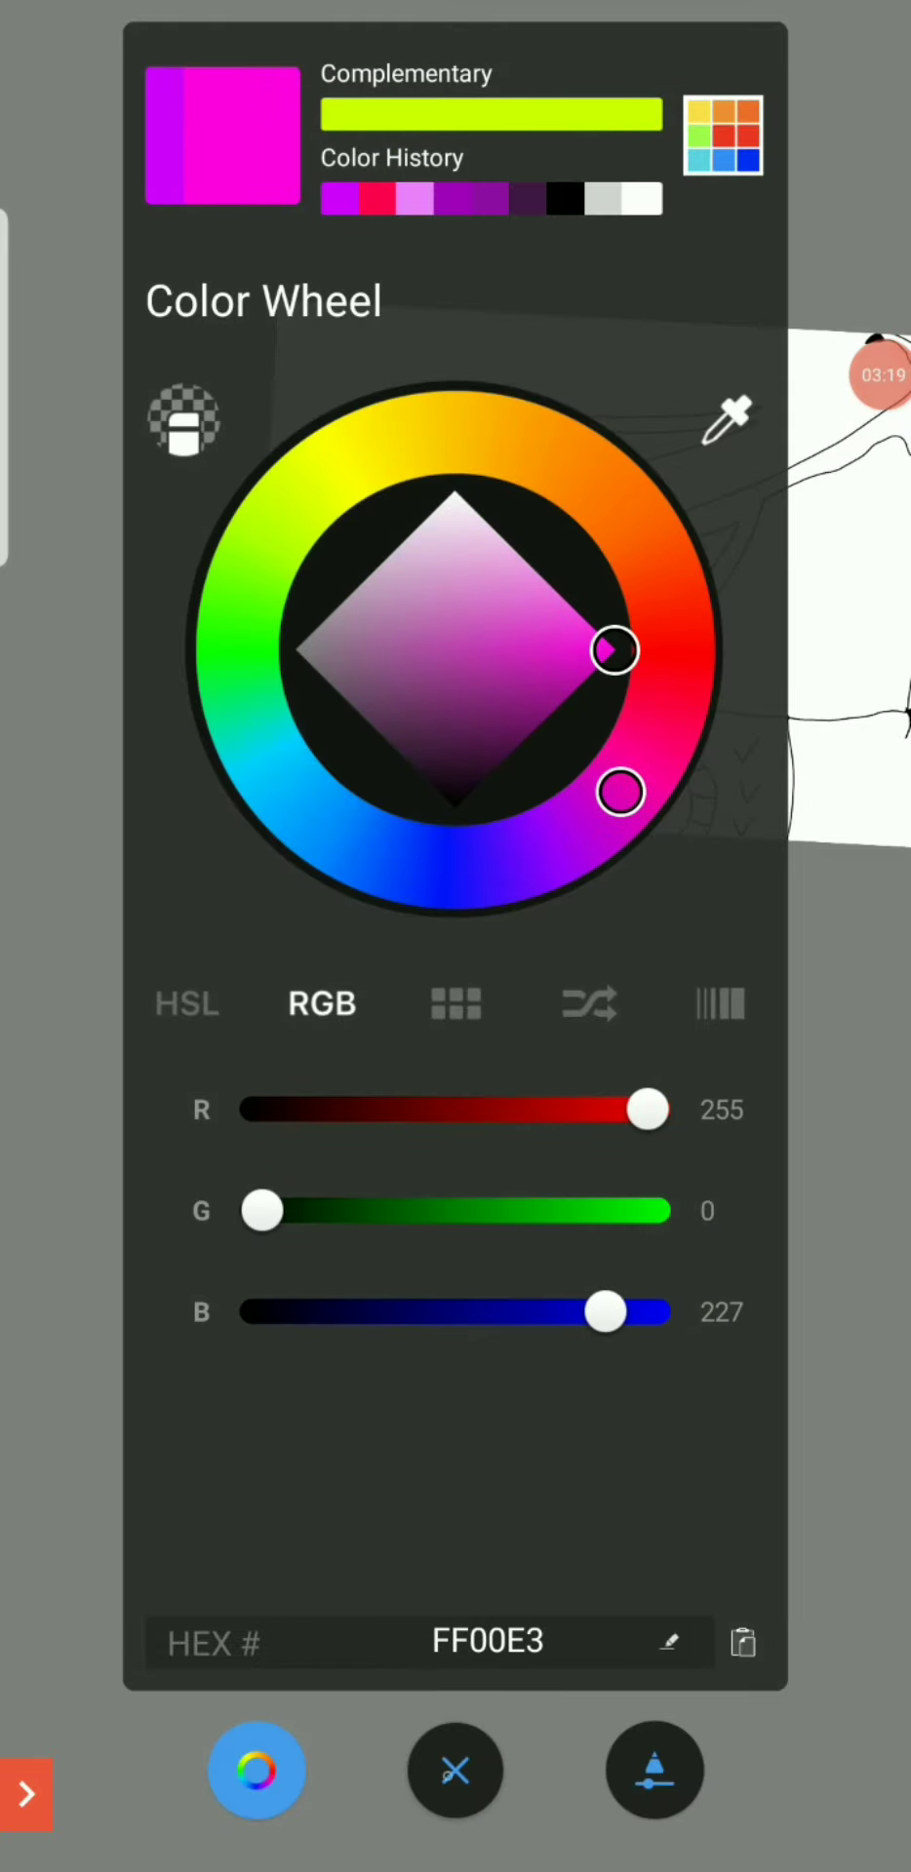
left_click(849, 1024)
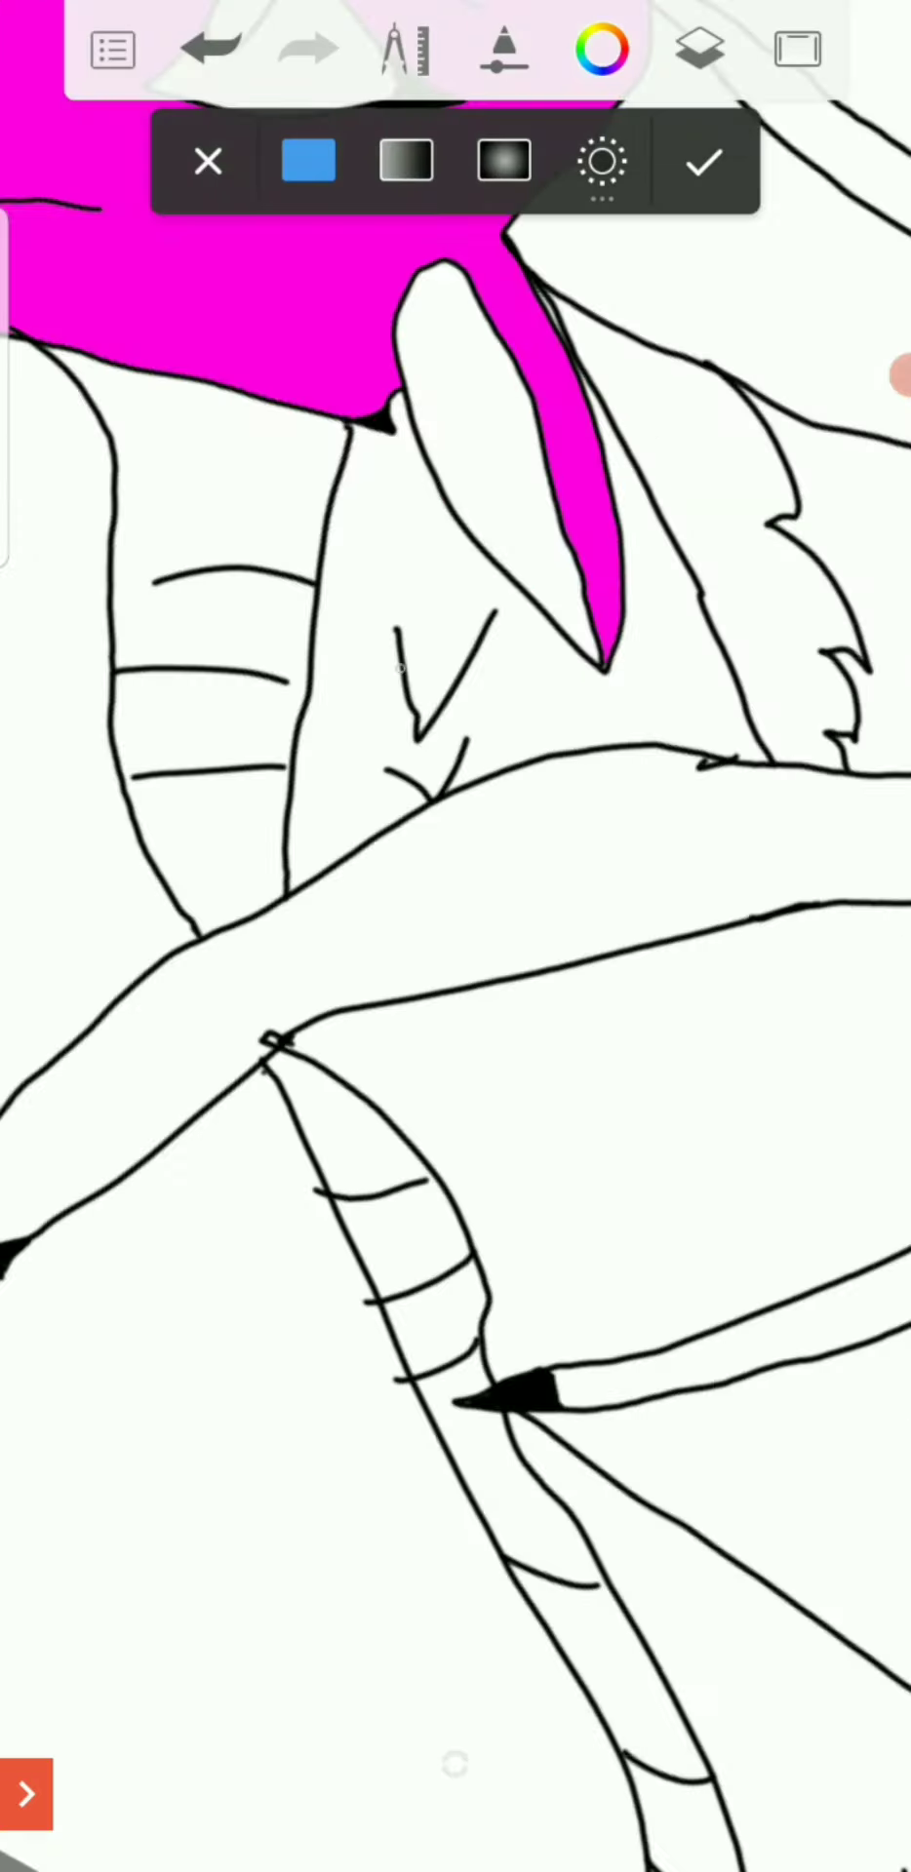
left_click(453, 585)
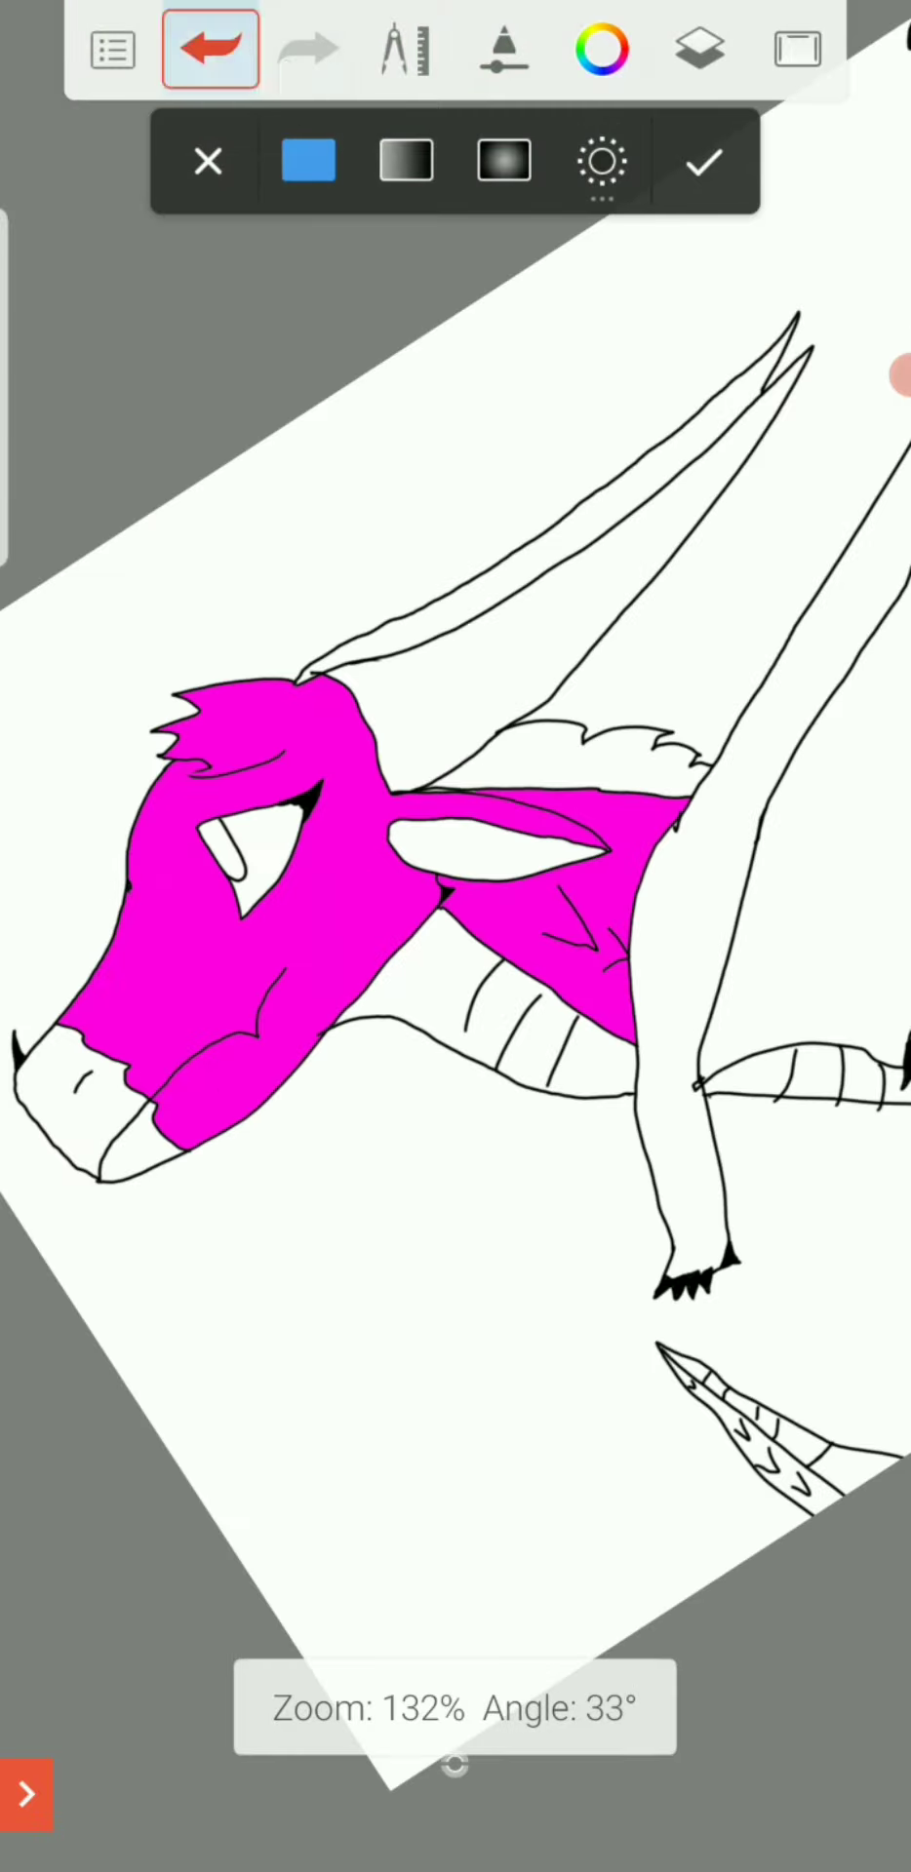
left_click(209, 50)
Fill the head, lower belly and tail tip with a lighter magenta
left_click(600, 50)
left_click_drag(613, 648, 578, 614)
left_click(850, 1024)
left_click(263, 878)
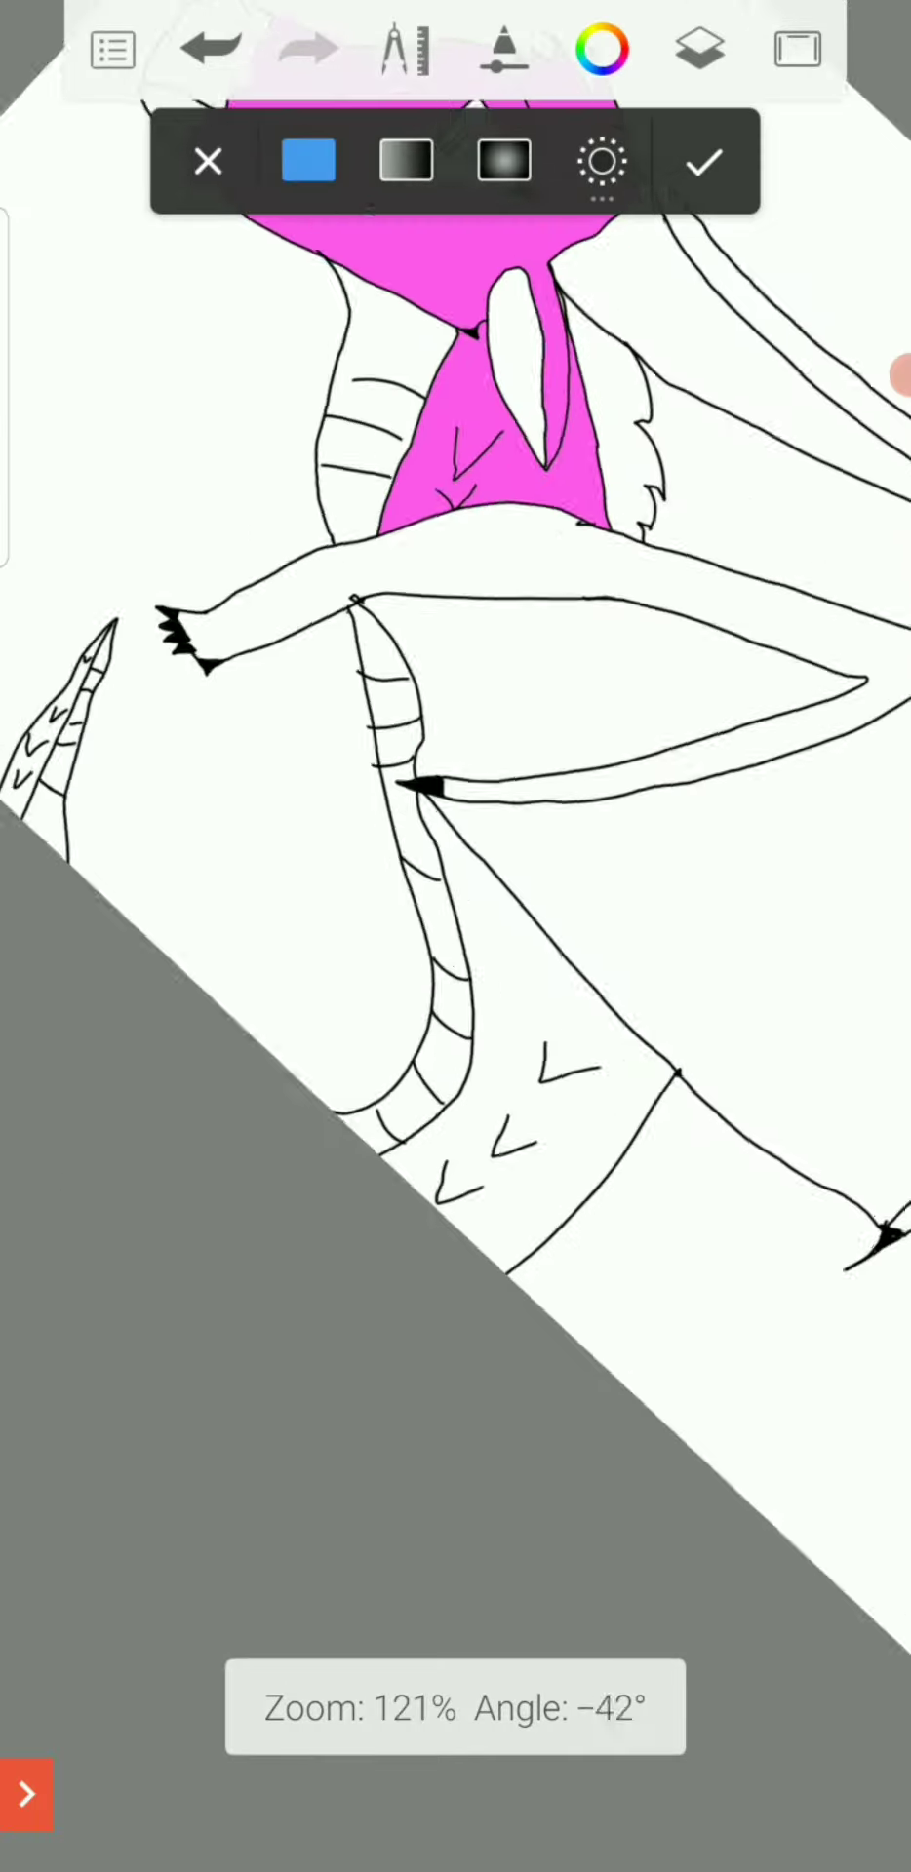
left_click(484, 1024)
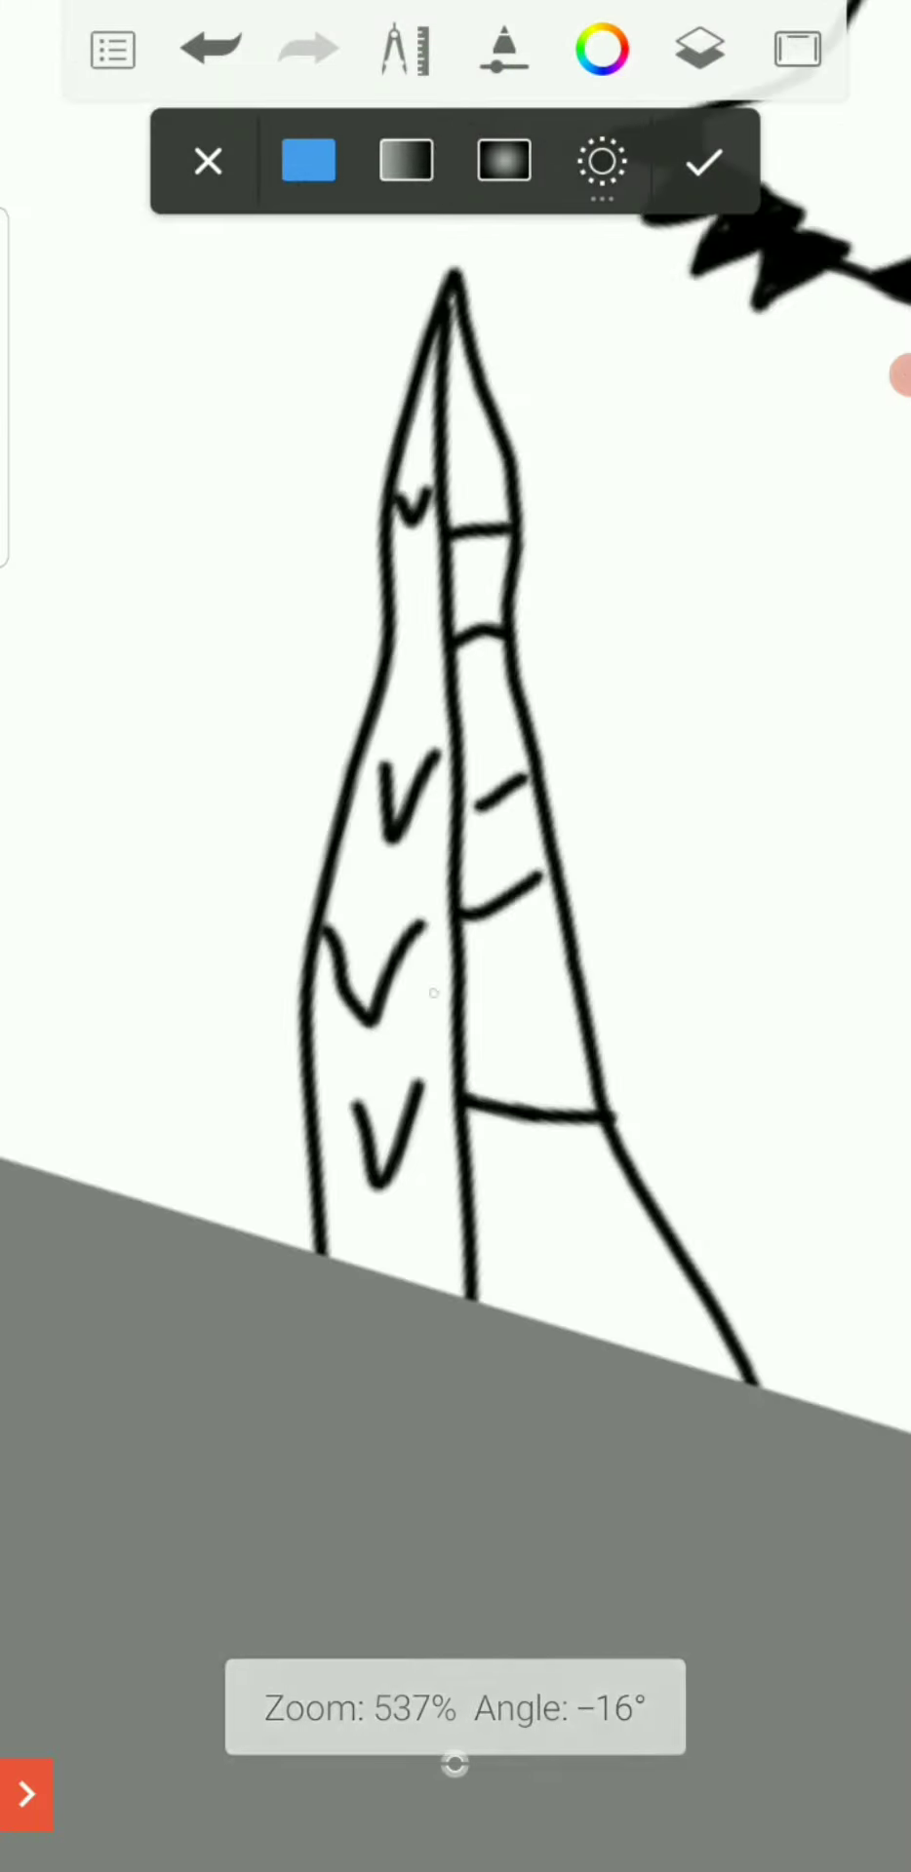
left_click(439, 790)
scroll(455, 936, "up", 5)
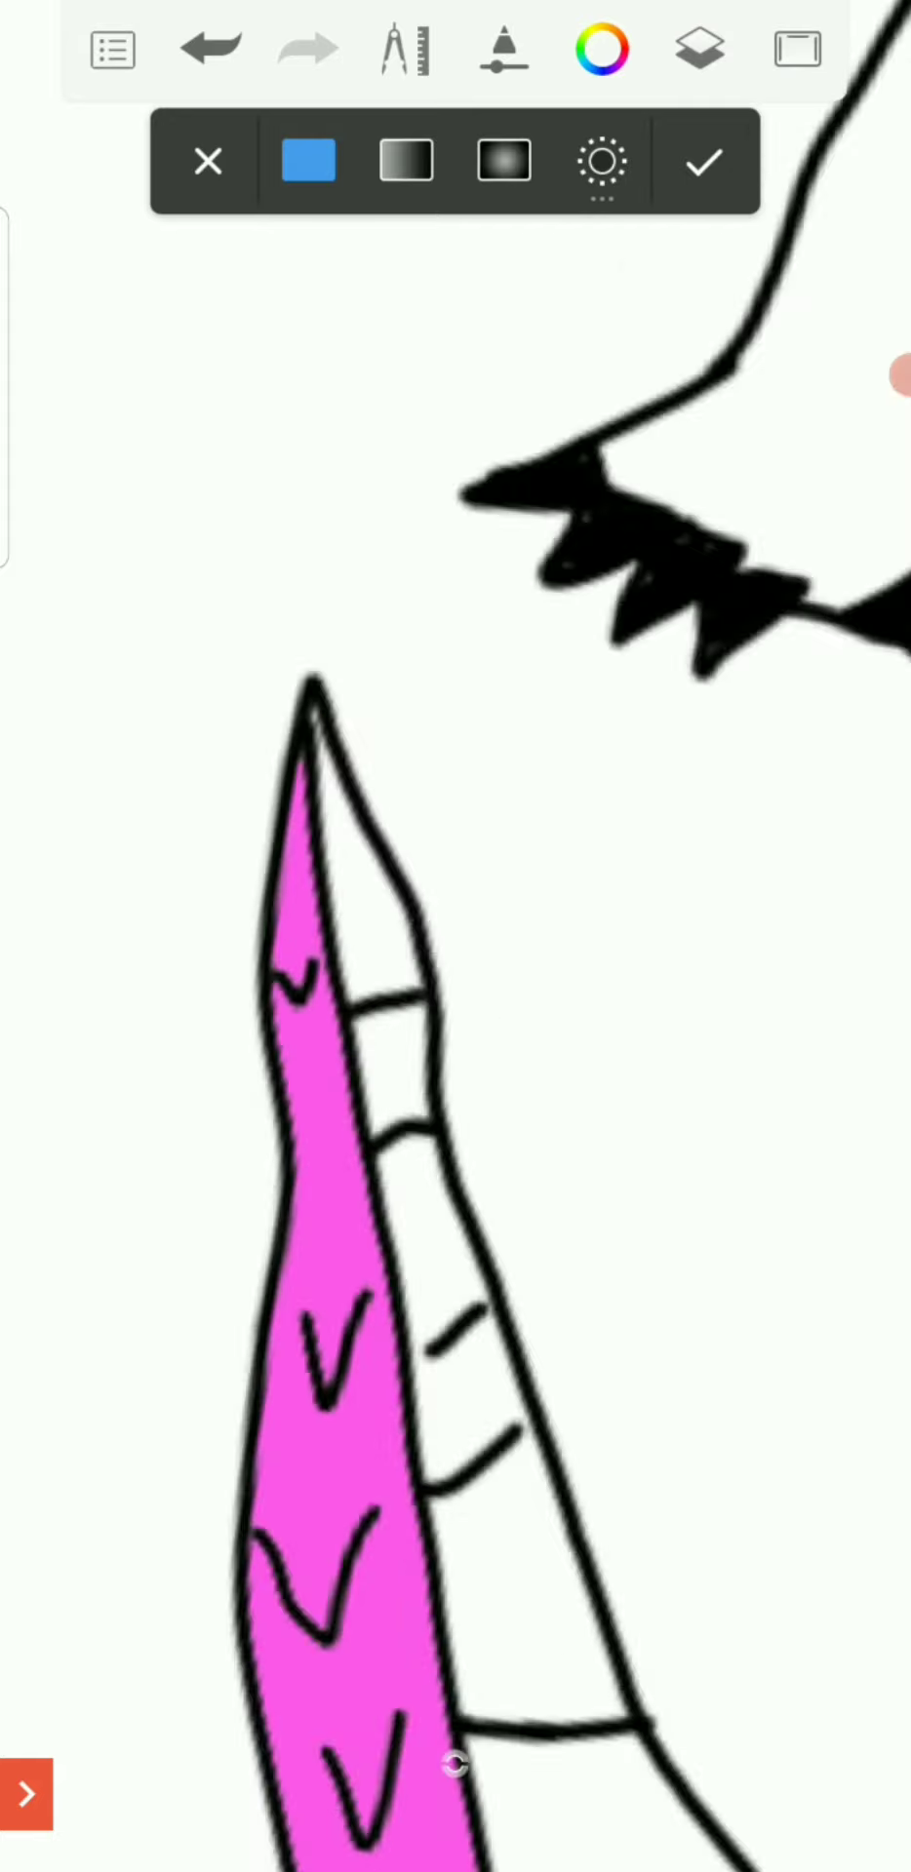
scroll(456, 936, "down", 5)
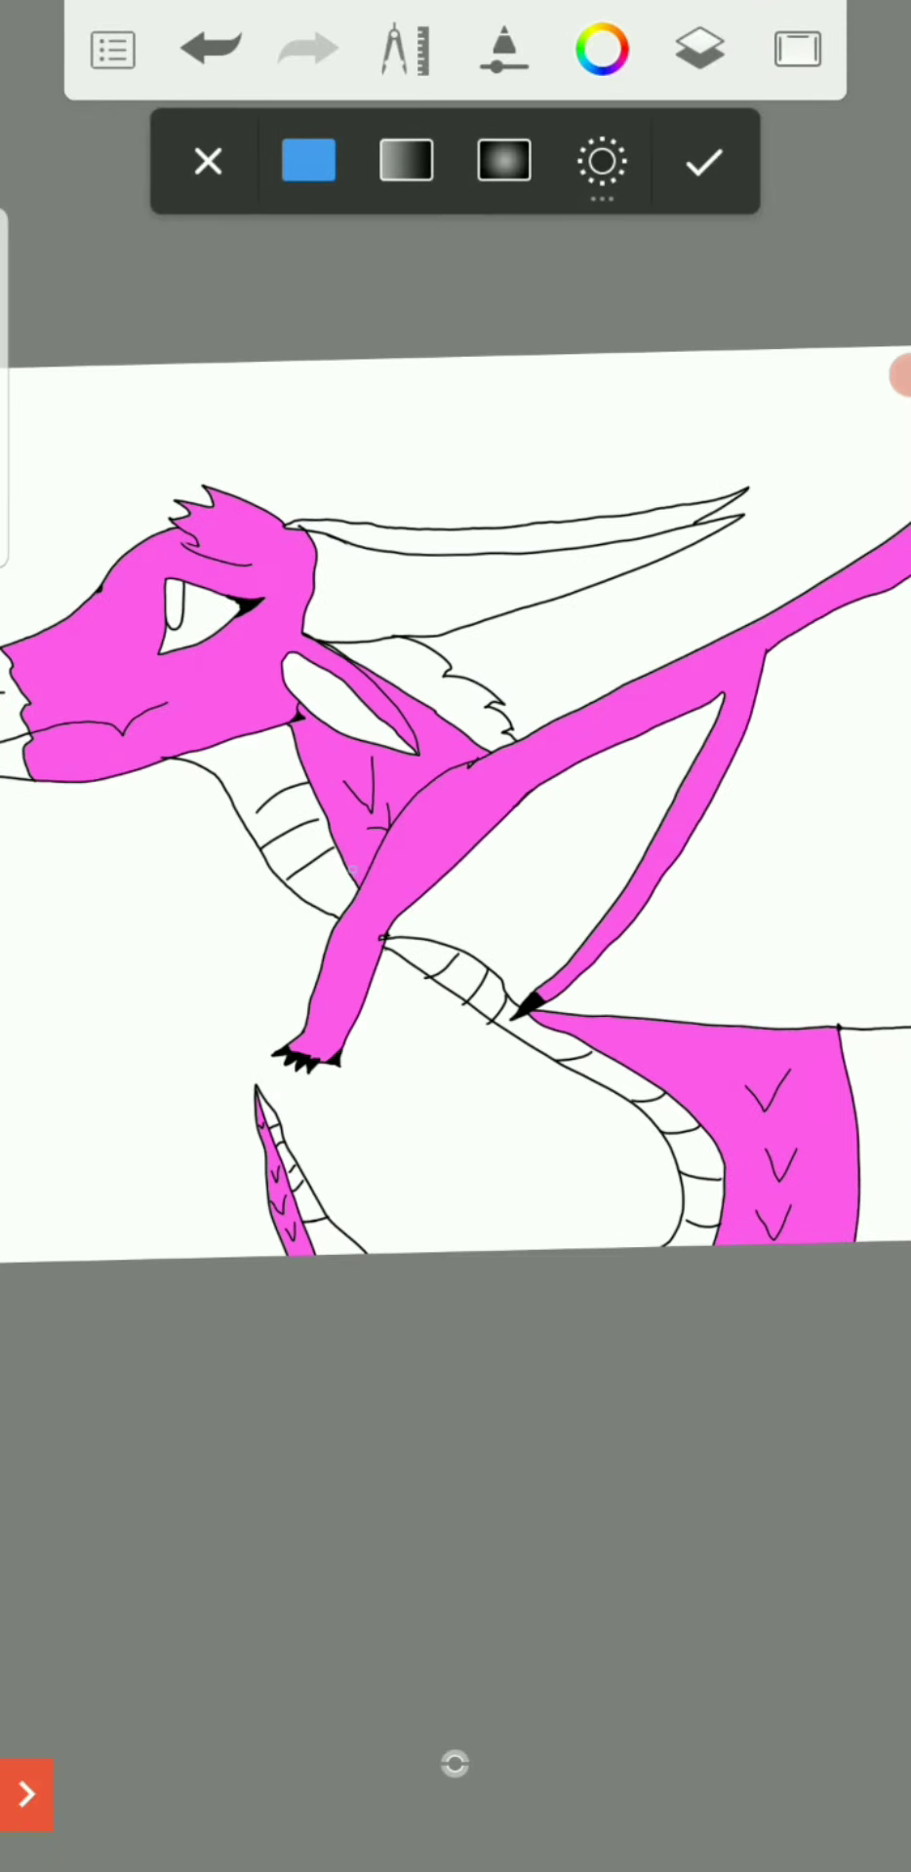
scroll(455, 877, "up", 2)
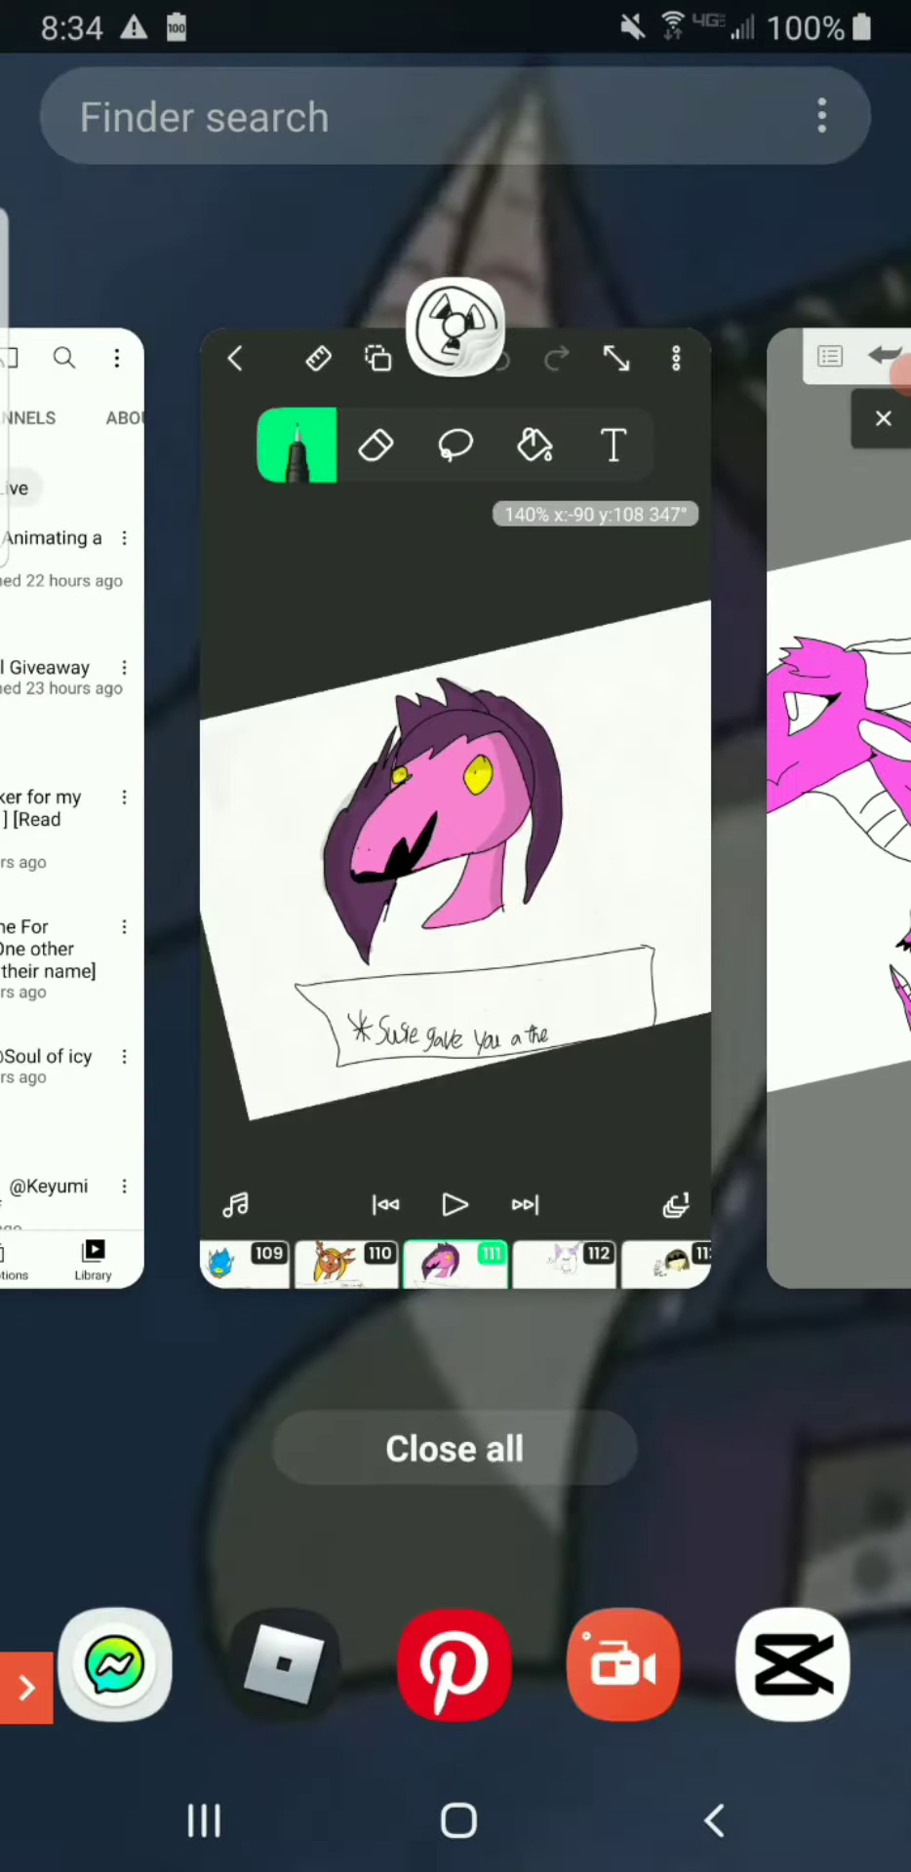
View the pink dragon head in FlipaClip frame 111, then show recent apps
left_click(454, 820)
scroll(455, 936, "up", 4)
scroll(455, 936, "down", 4)
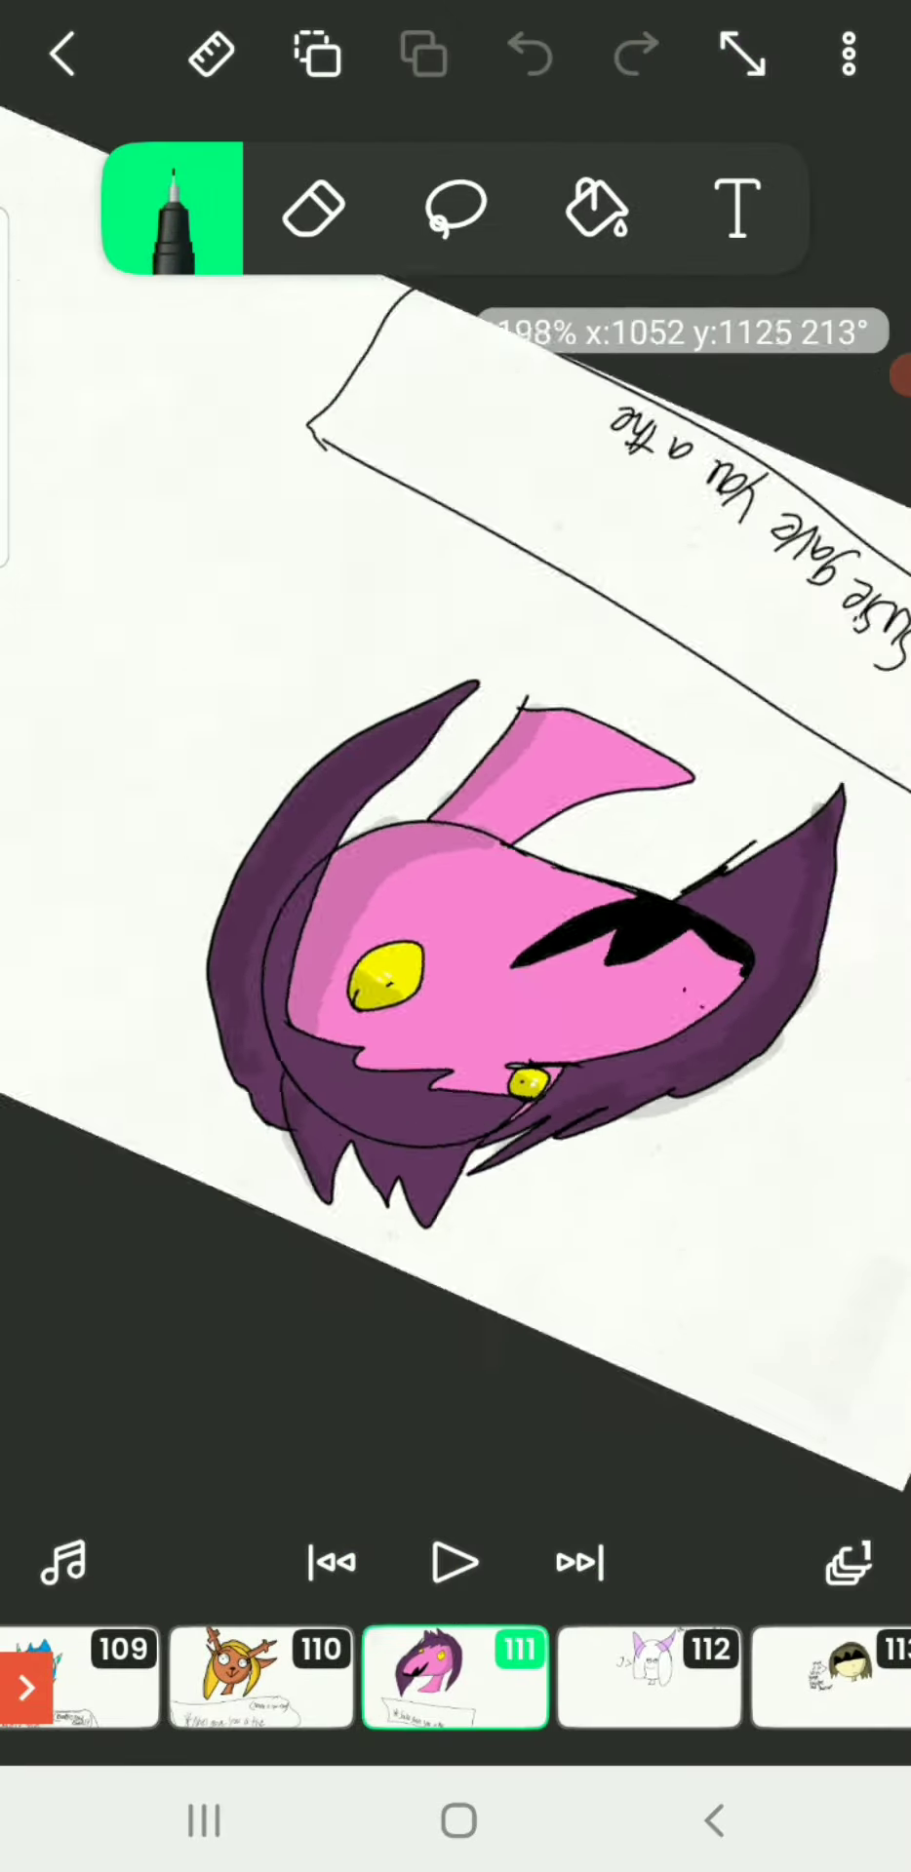
scroll(455, 936, "up", 3)
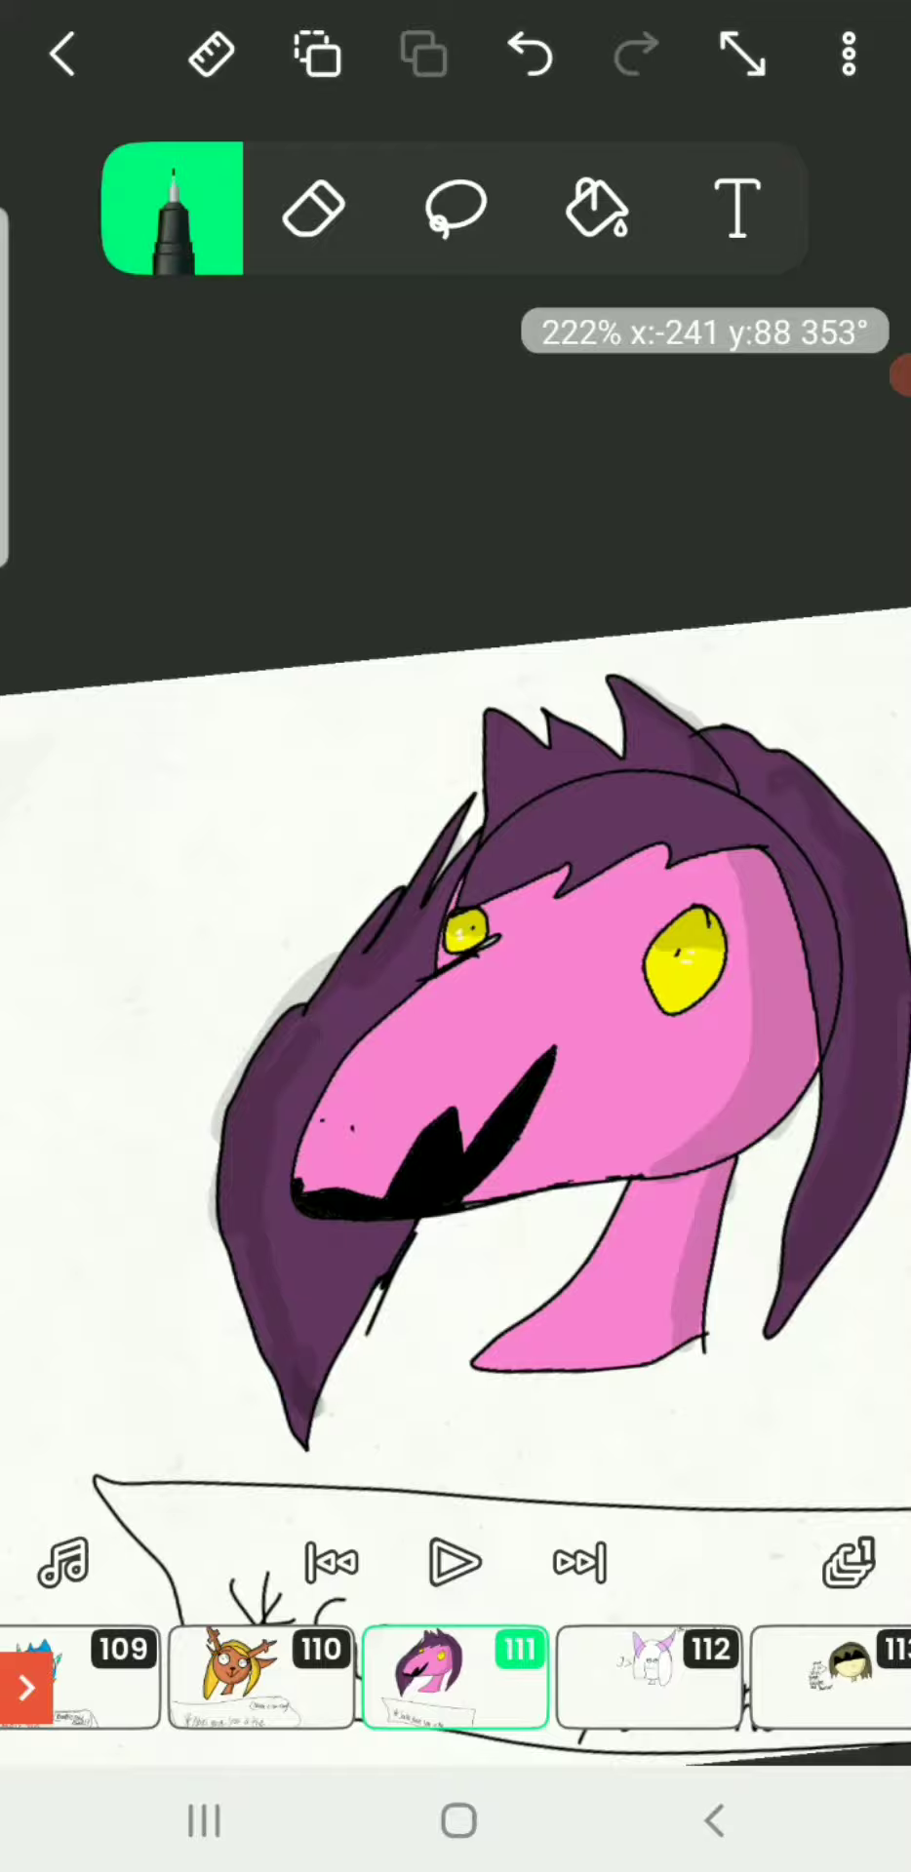
scroll(455, 936, "up", 2)
left_click(204, 1820)
Refill the dragon's head, legs and tail with a darker magenta
left_click(455, 805)
scroll(455, 936, "up", 4)
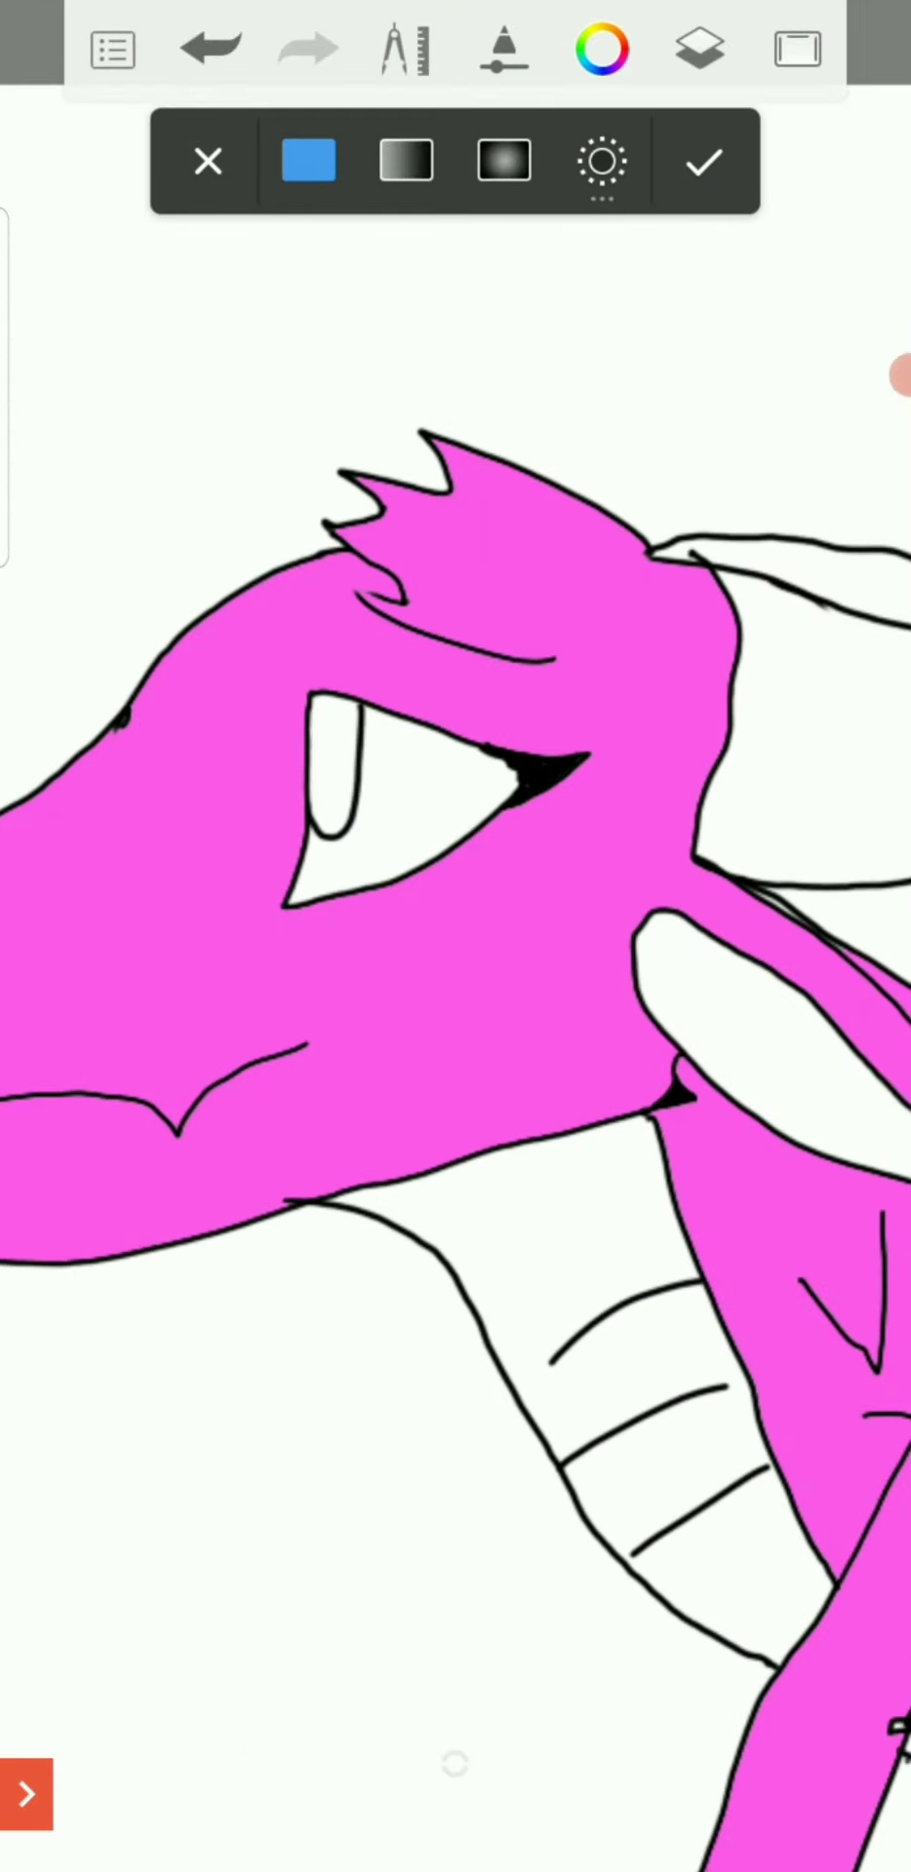
left_click(600, 49)
left_click_drag(561, 593, 572, 659)
left_click(450, 1767)
left_click(439, 951)
scroll(456, 936, "down", 4)
scroll(456, 936, "up", 2)
left_click(586, 760)
scroll(455, 936, "down", 3)
left_click(761, 1316)
scroll(455, 936, "down", 3)
scroll(456, 731, "up", 3)
scroll(456, 731, "up", 6)
scroll(456, 731, "down", 4)
scroll(456, 731, "down", 4)
scroll(455, 732, "down", 1)
scroll(456, 731, "up", 4)
Change the fill colour to a fully saturated yellow for the eye
left_click(601, 51)
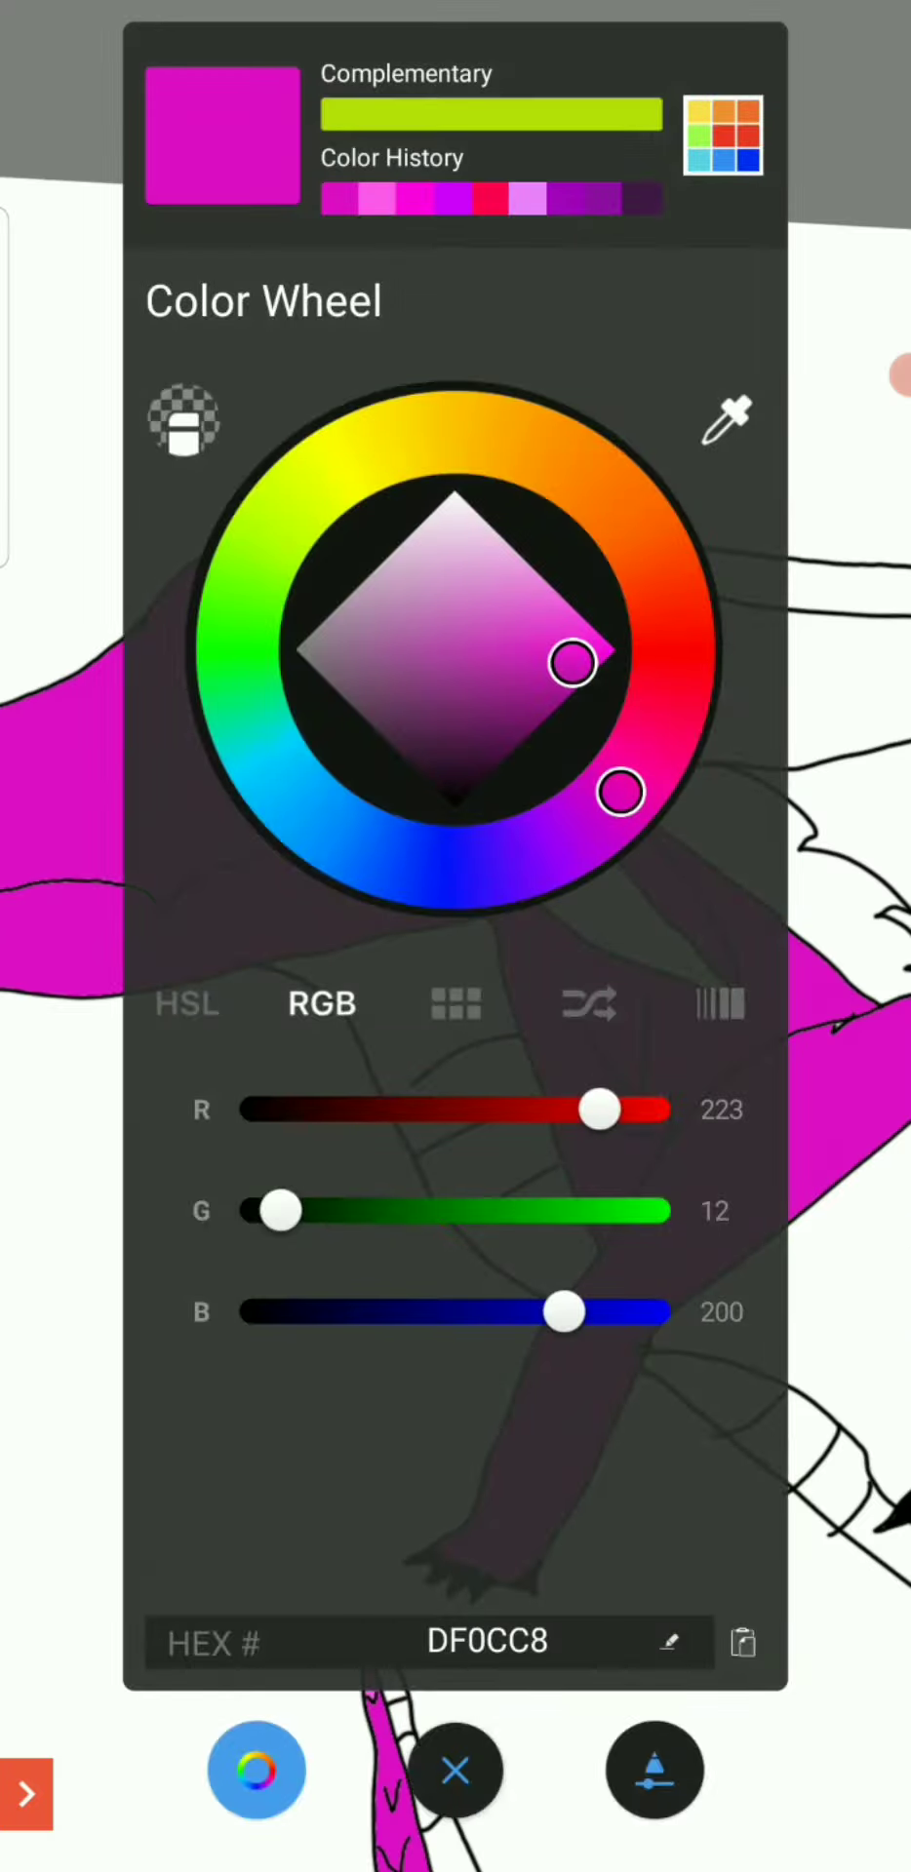
left_click(380, 442)
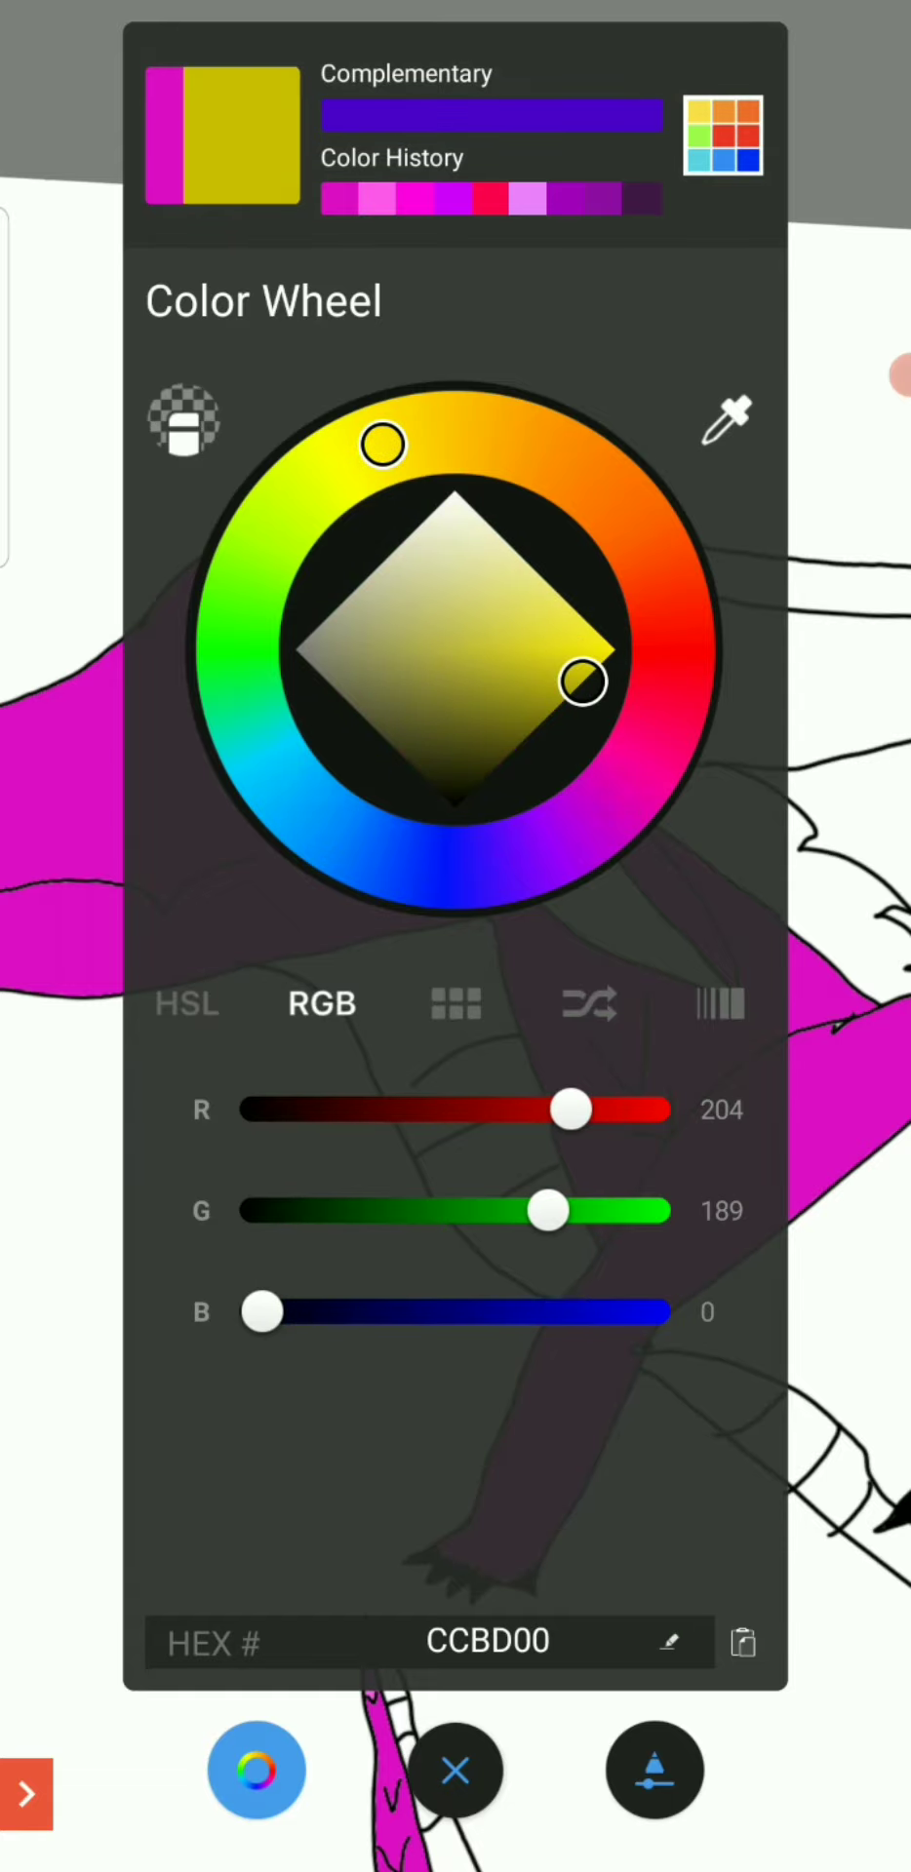
left_click_drag(572, 664, 615, 646)
left_click(455, 1771)
scroll(455, 878, "up", 4)
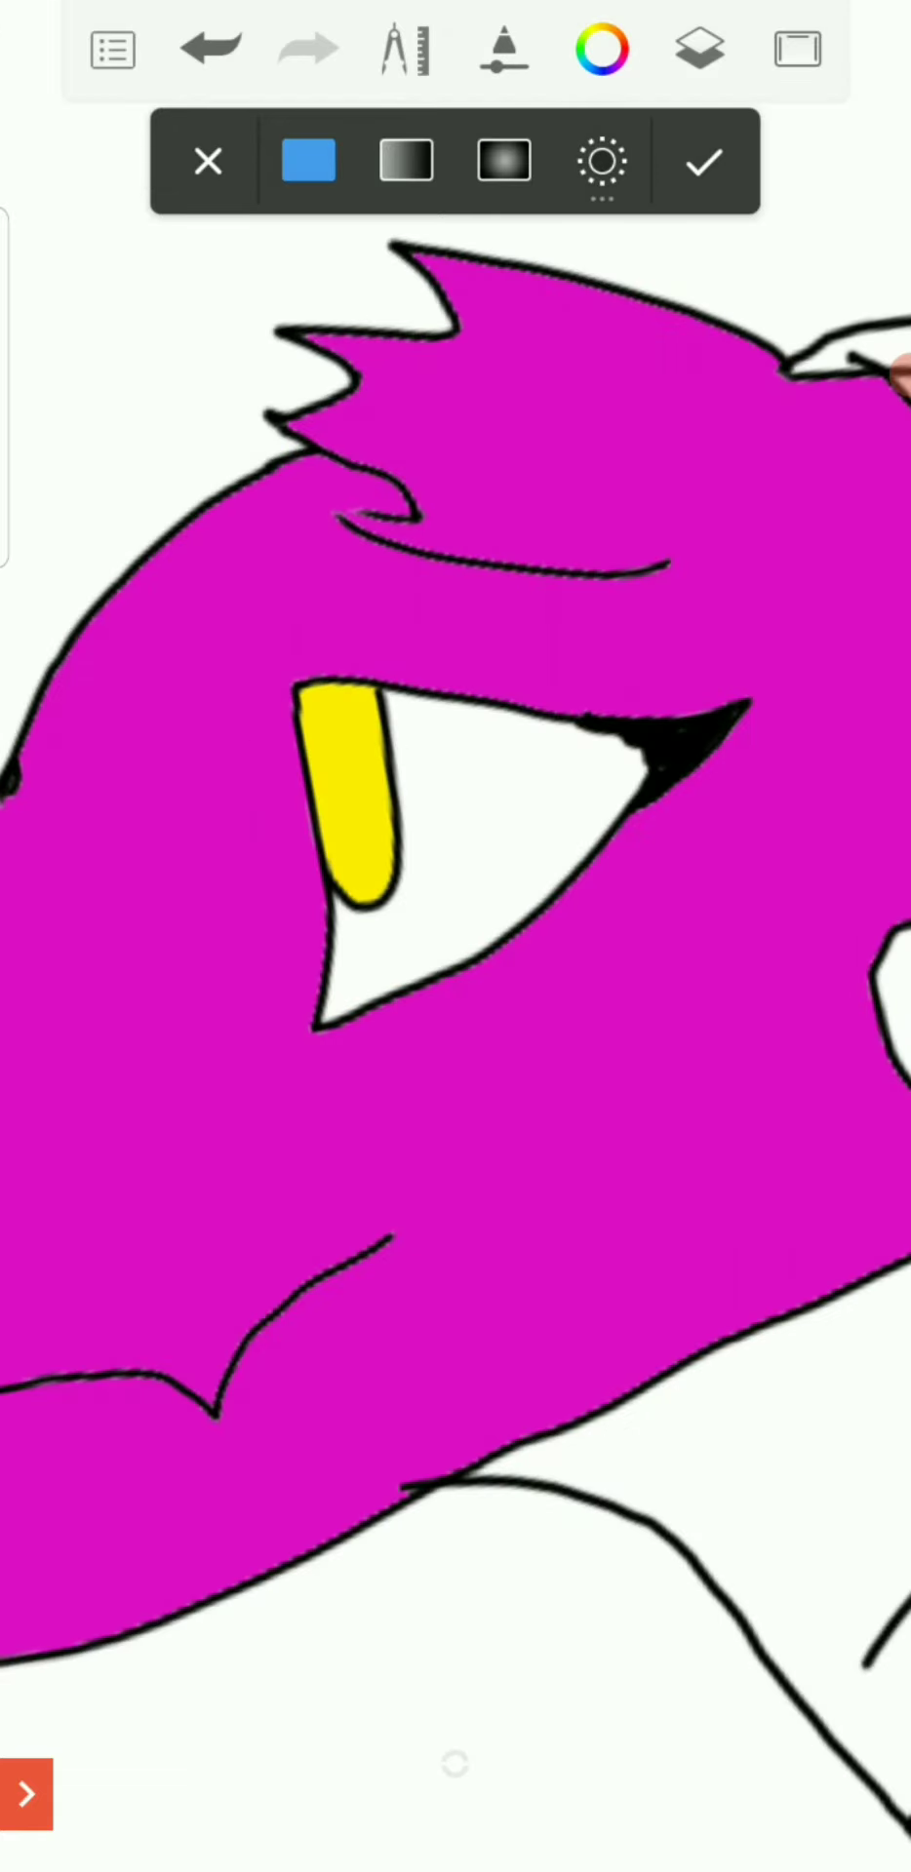
scroll(456, 878, "down", 5)
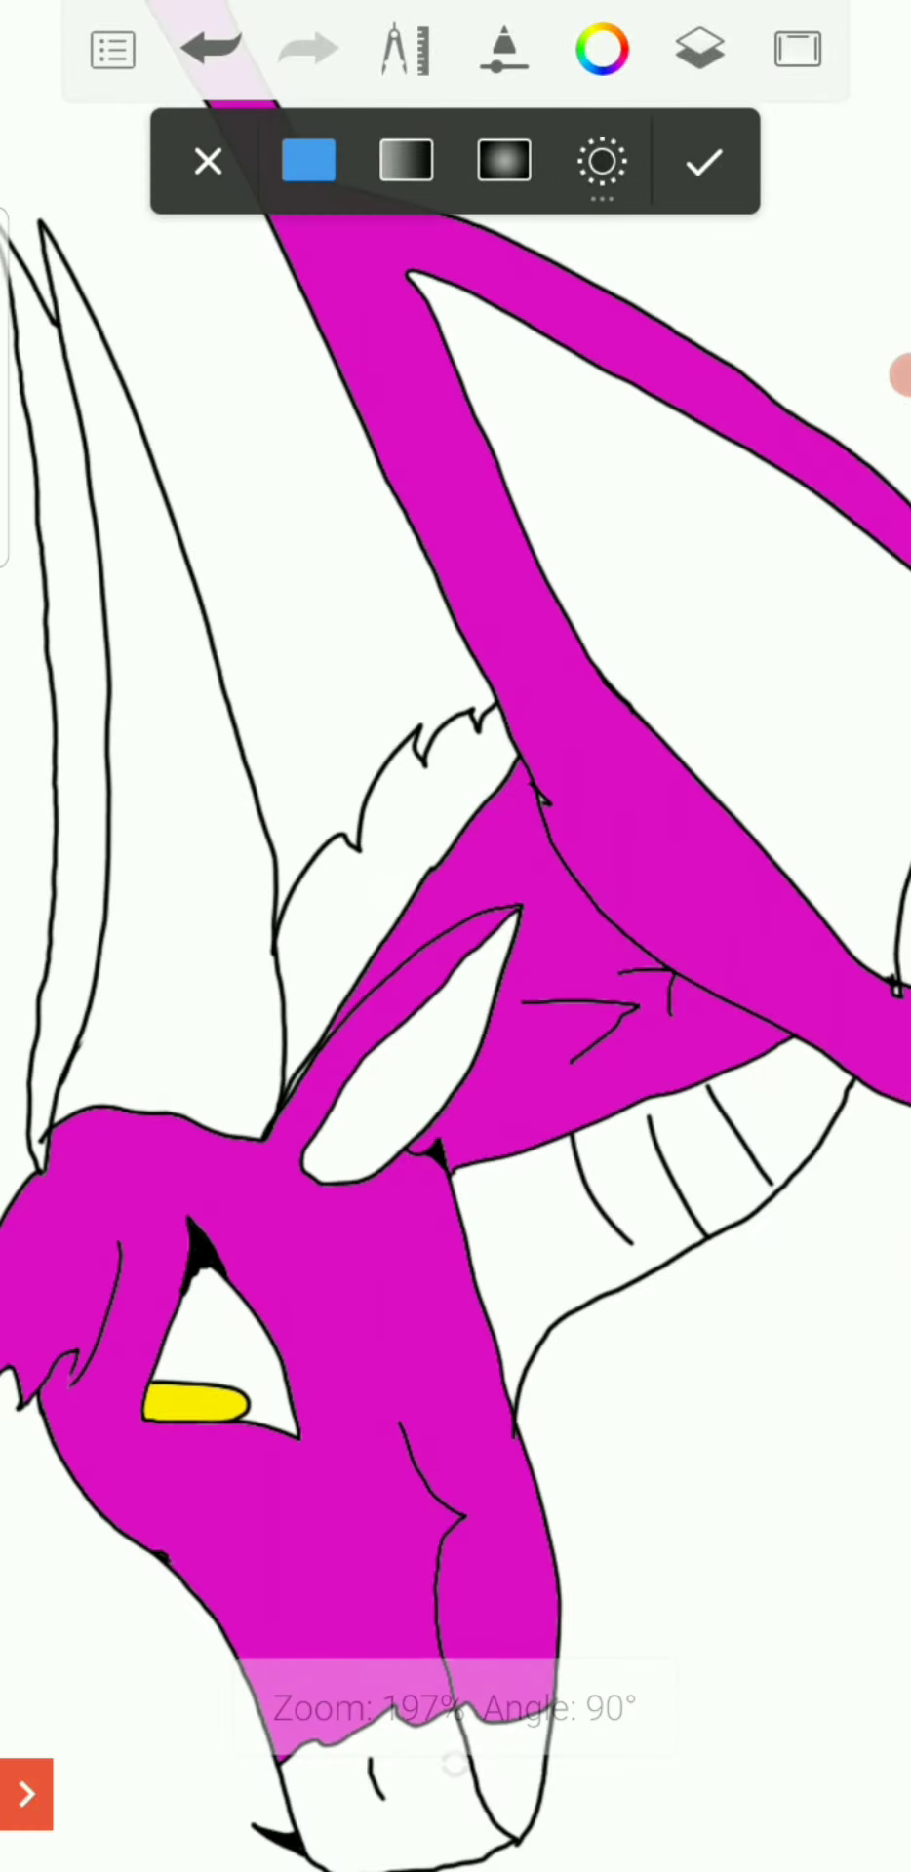
scroll(455, 877, "down", 3)
scroll(456, 878, "up", 2)
Set the fill colour to black, then a very dark grey, for the horn
left_click(601, 51)
left_click(456, 797)
left_click(653, 1769)
scroll(456, 878, "up", 3)
scroll(455, 878, "up", 2)
left_click(601, 51)
left_click(429, 761)
left_click(654, 1770)
scroll(456, 936, "down", 3)
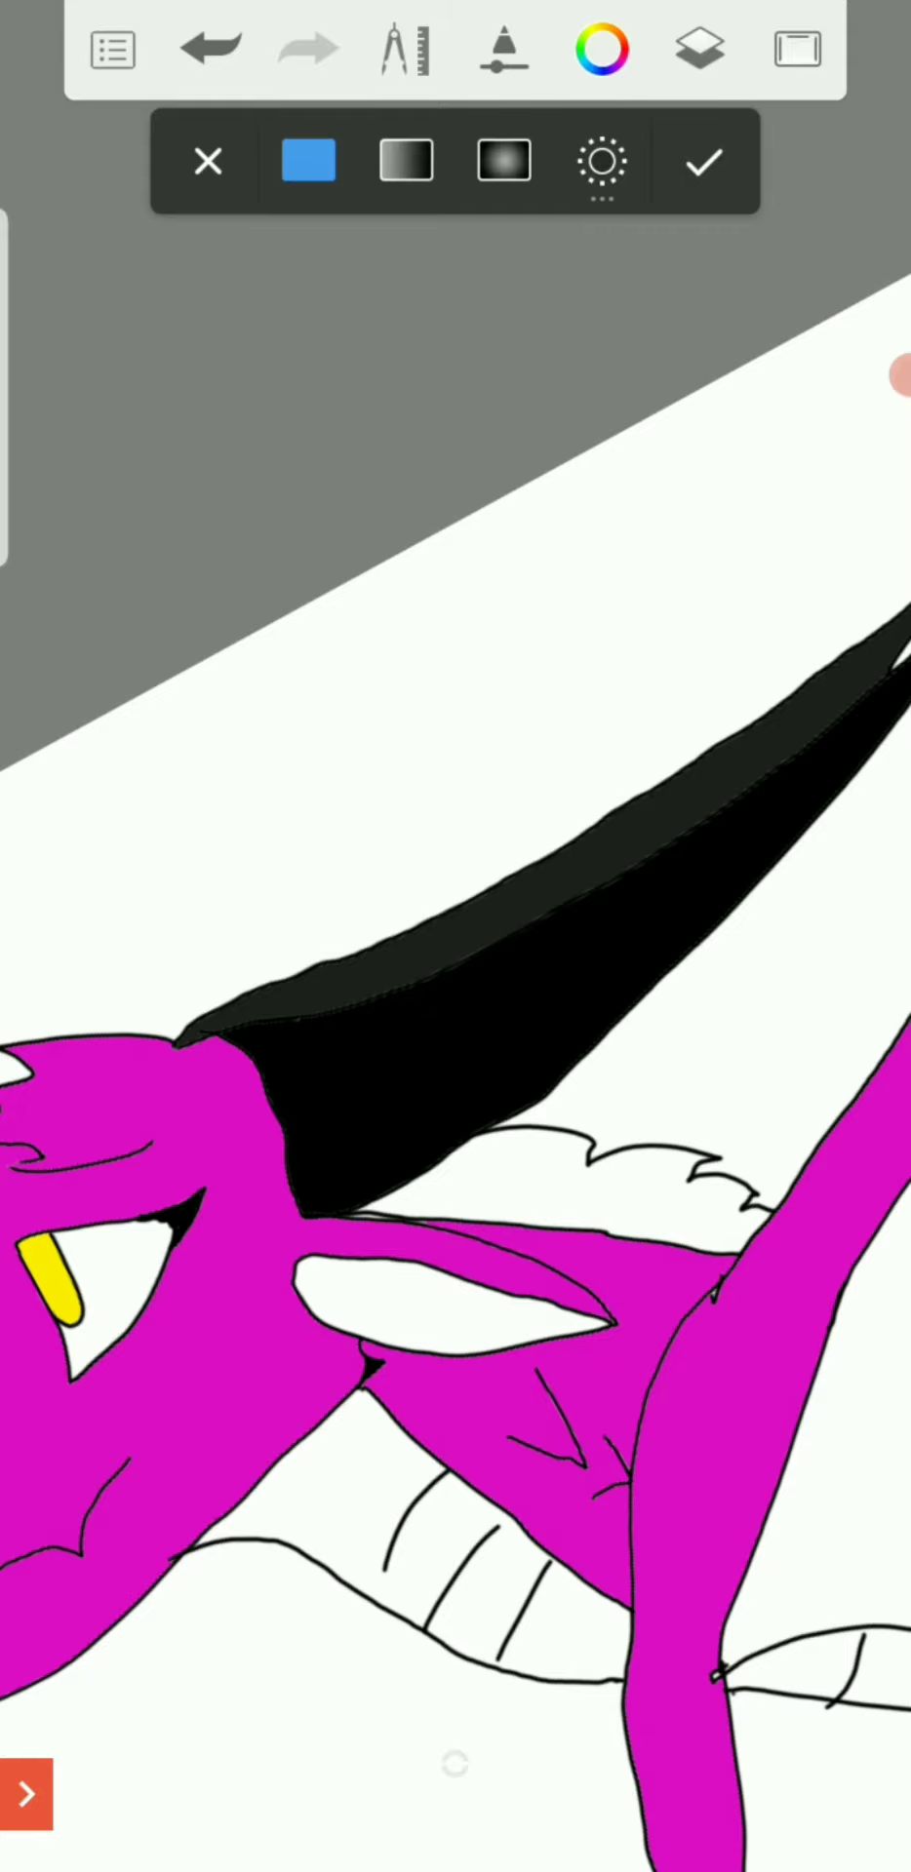
scroll(455, 936, "down", 3)
scroll(456, 936, "down", 1)
scroll(456, 936, "up", 2)
scroll(456, 936, "up", 1)
left_click(601, 50)
left_click(654, 1771)
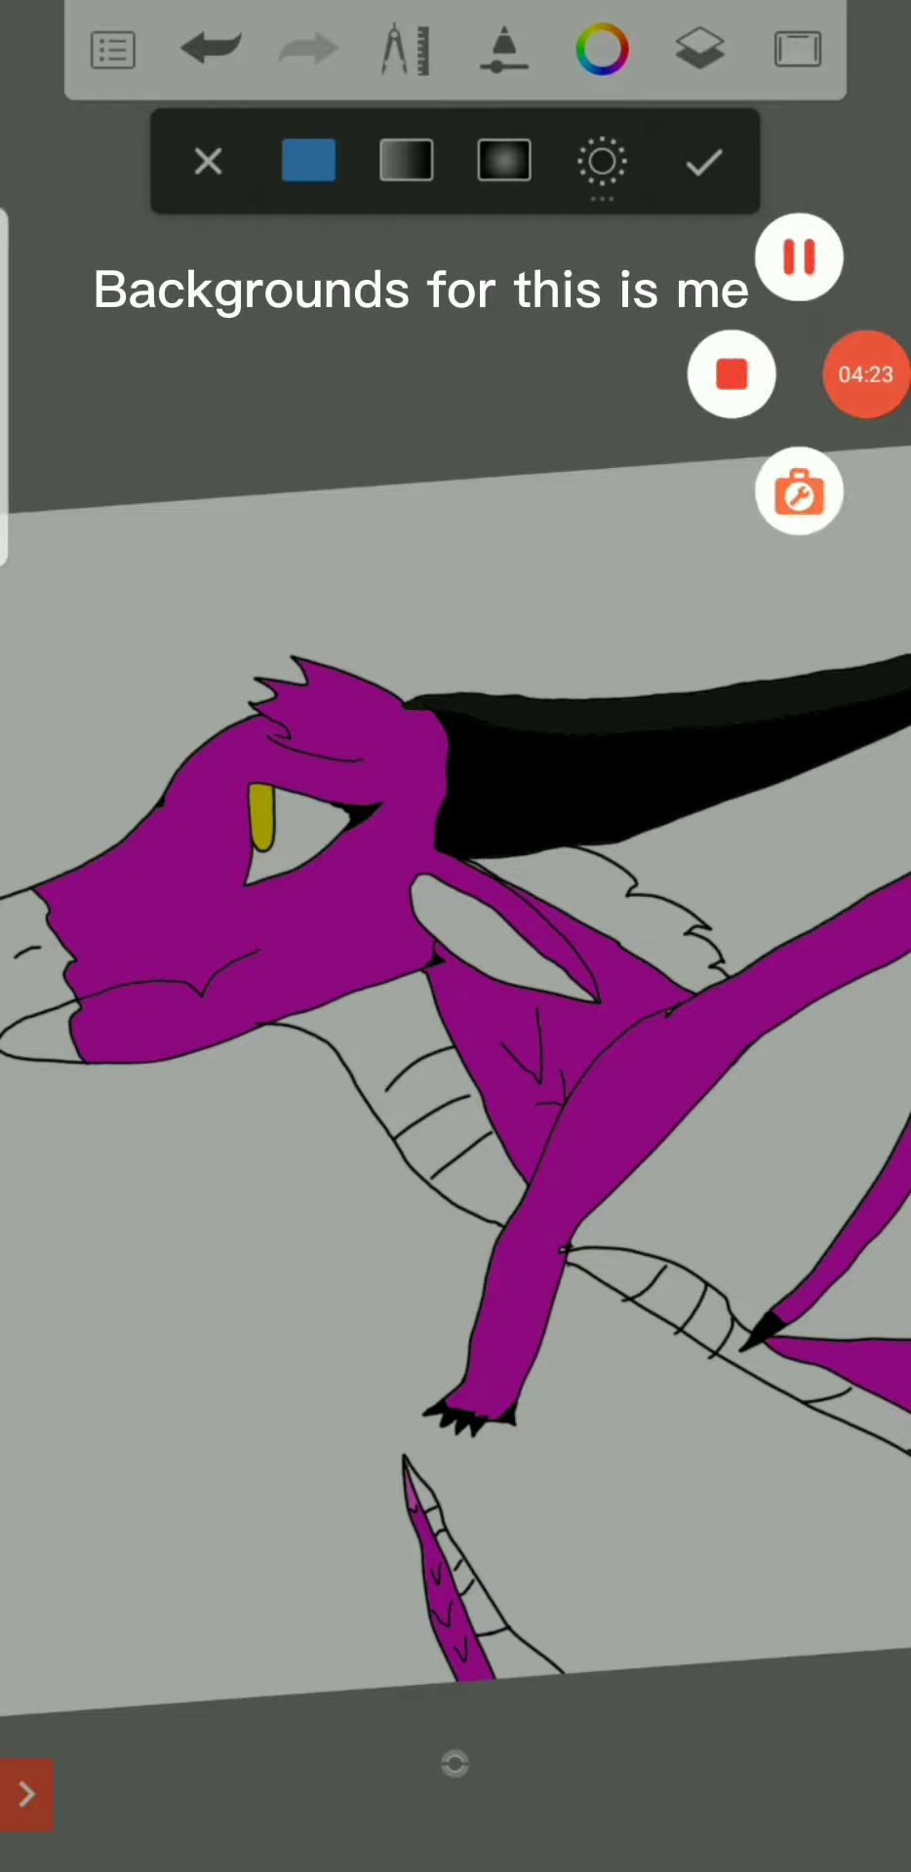